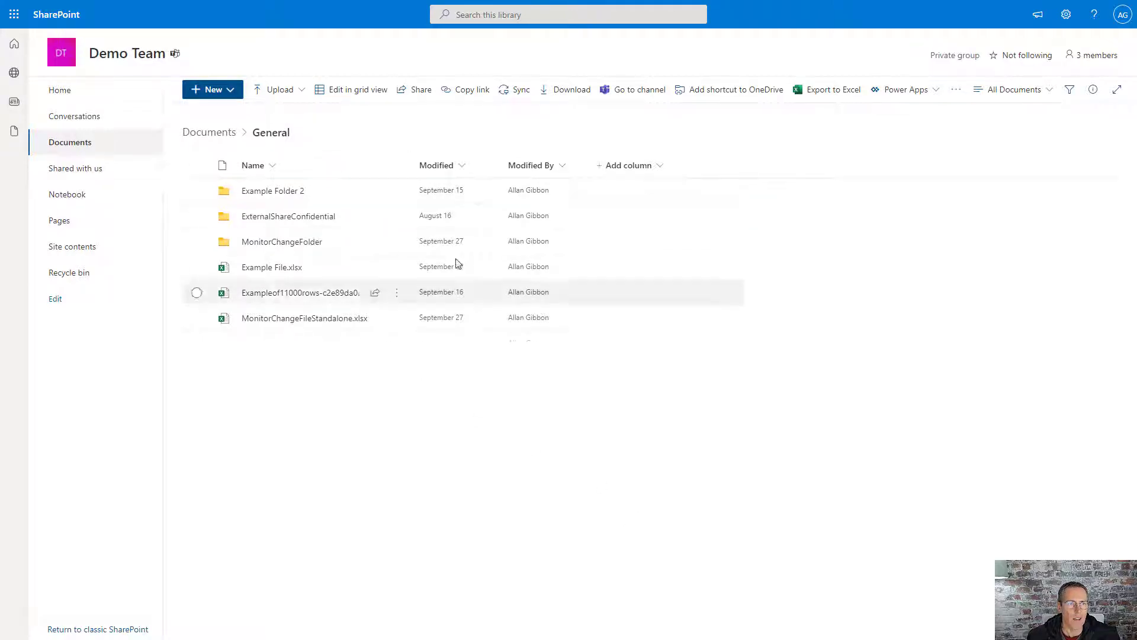
Step: Bring up the New item menu in the Demo Team's General documents library
click(229, 92)
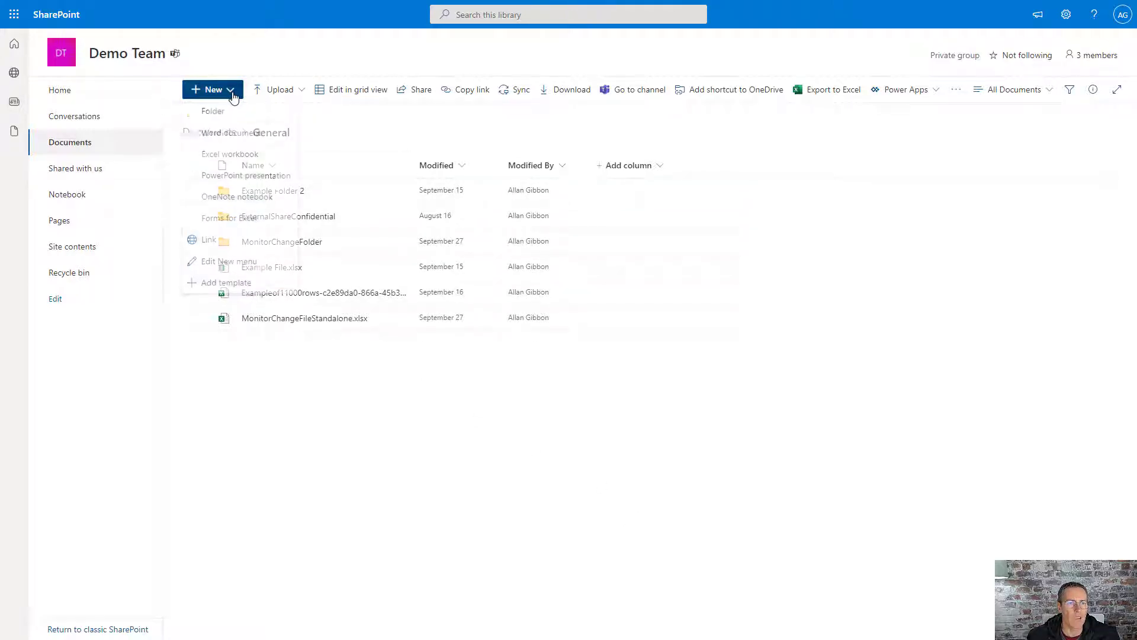
Step: Create a blank Excel workbook in the General library and name it MySurveyData
click(223, 157)
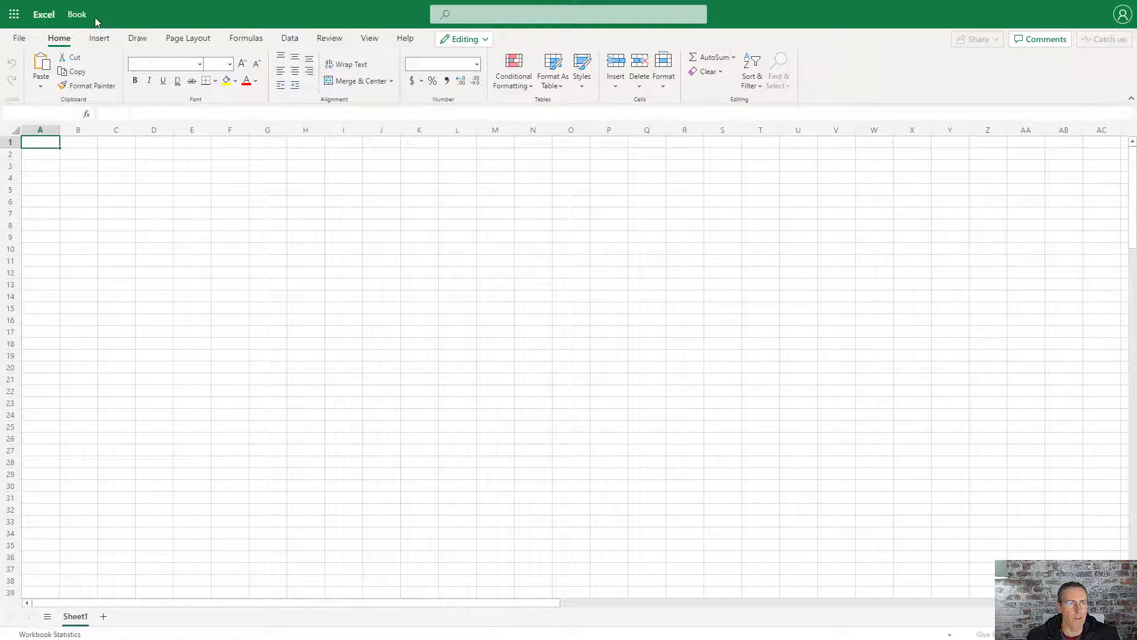
click(77, 16)
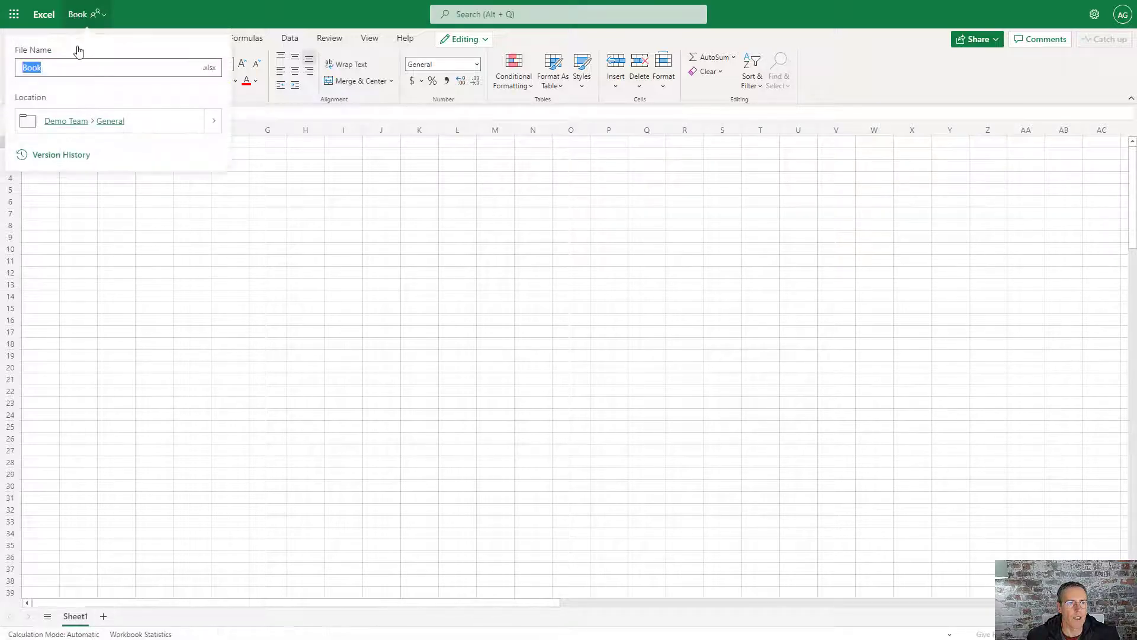
text(My)
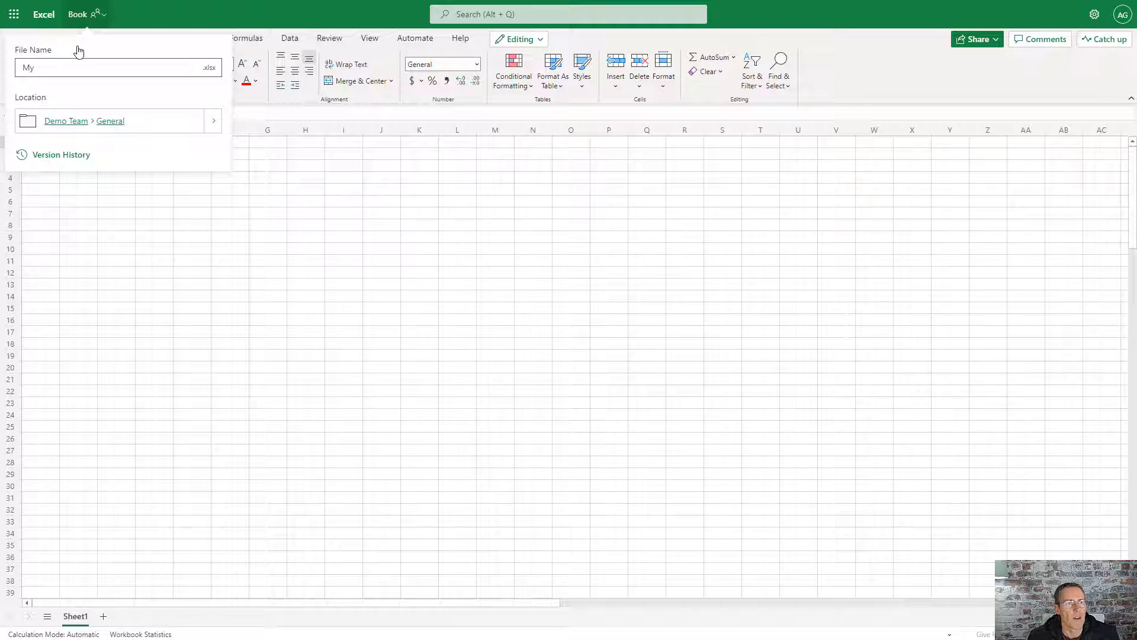
text(SurveyData)
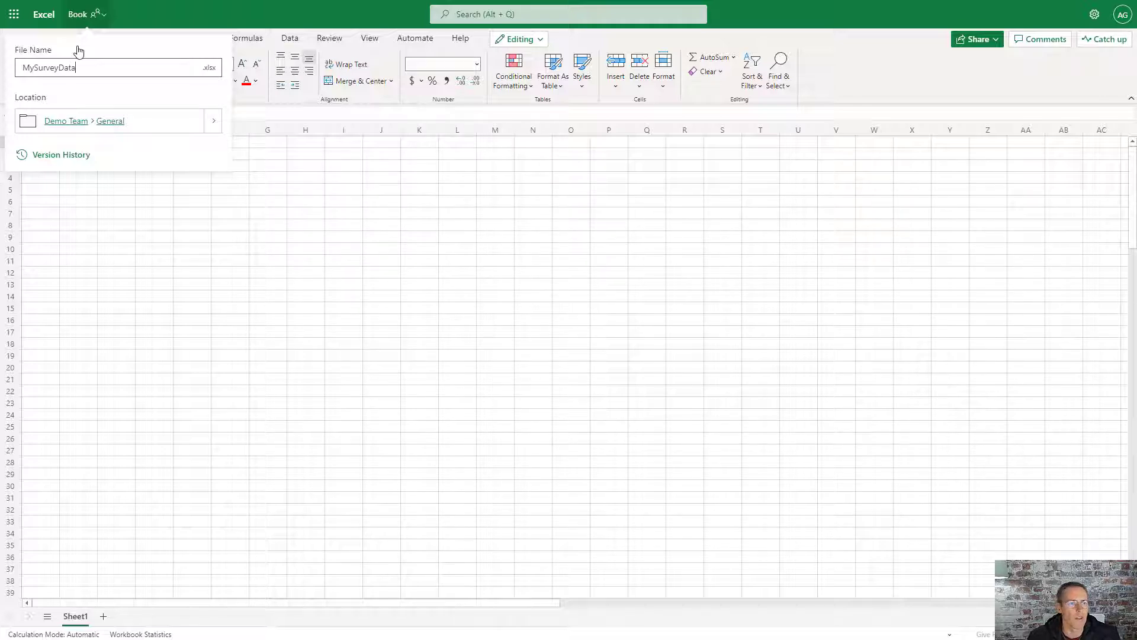
key(Return)
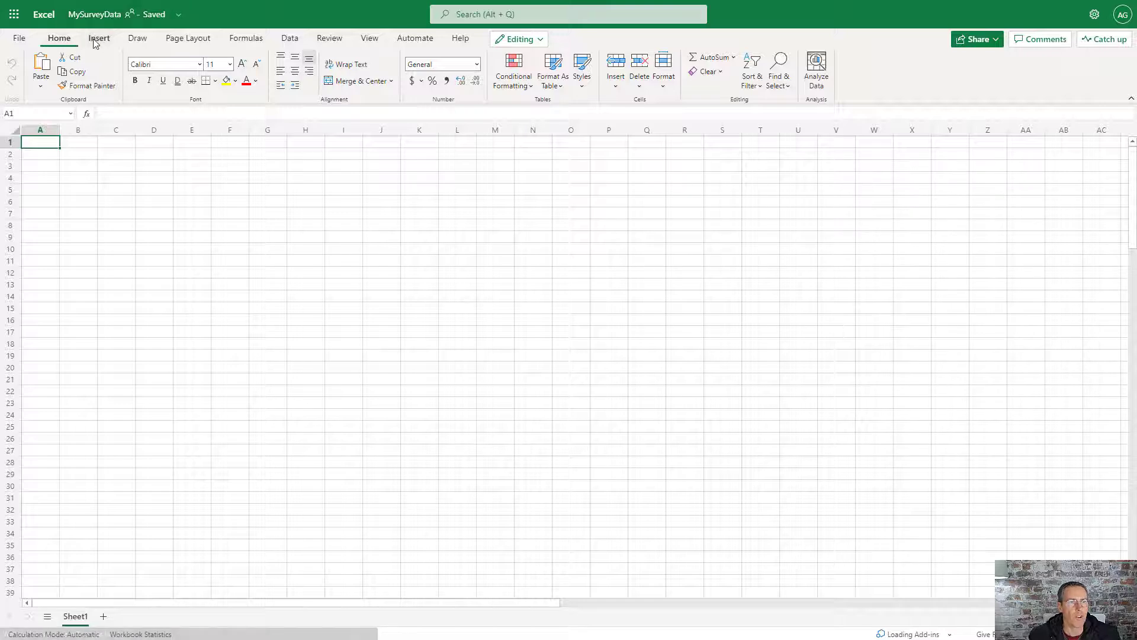
Step: Insert a new Microsoft Form linked to the MySurveyData workbook
click(98, 39)
click(55, 86)
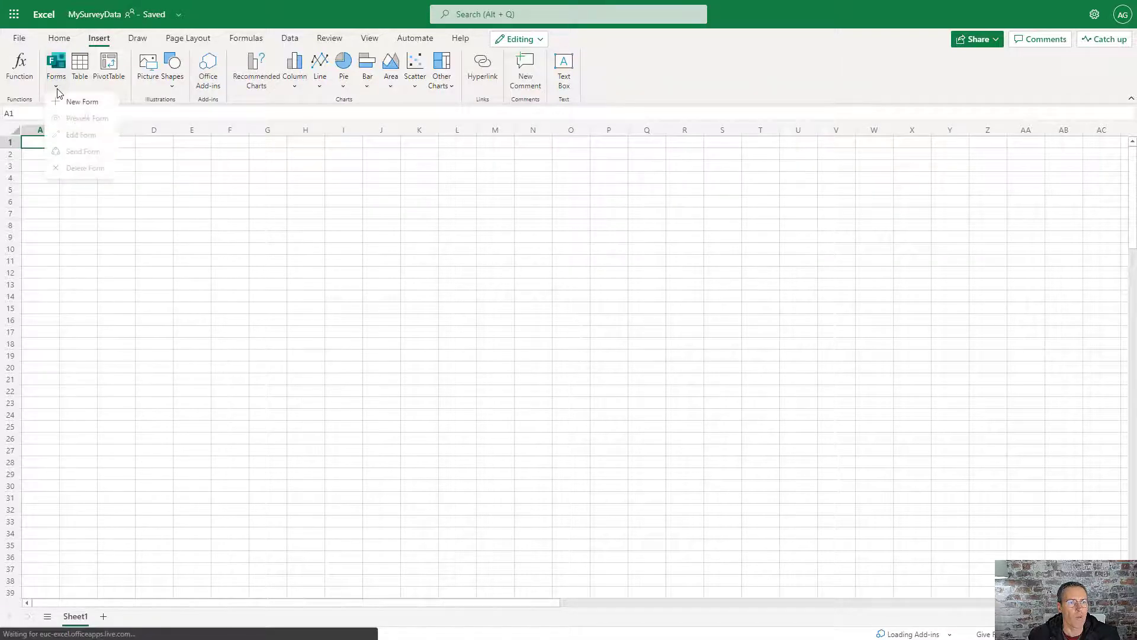
click(72, 105)
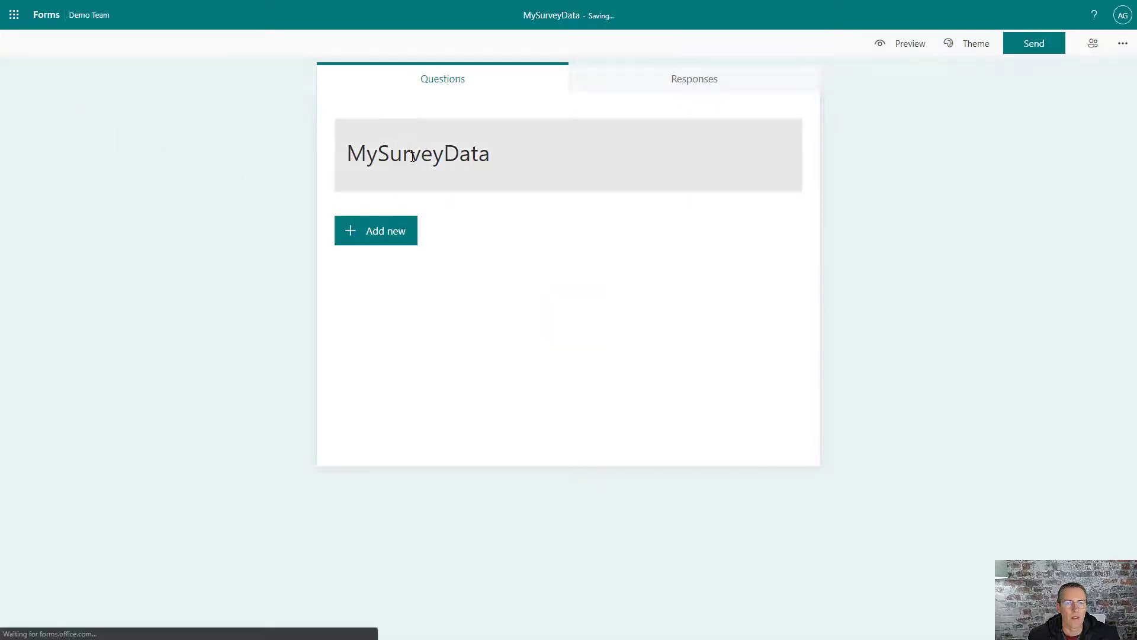
Step: Title the form 'End of year food choice'
click(413, 156)
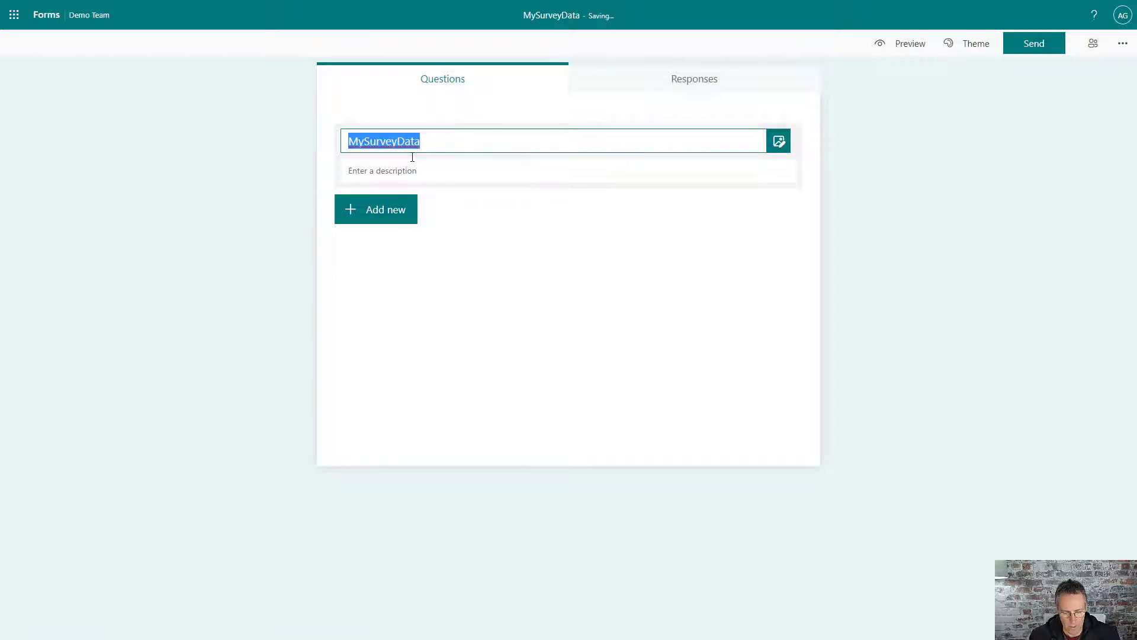
text(End of year )
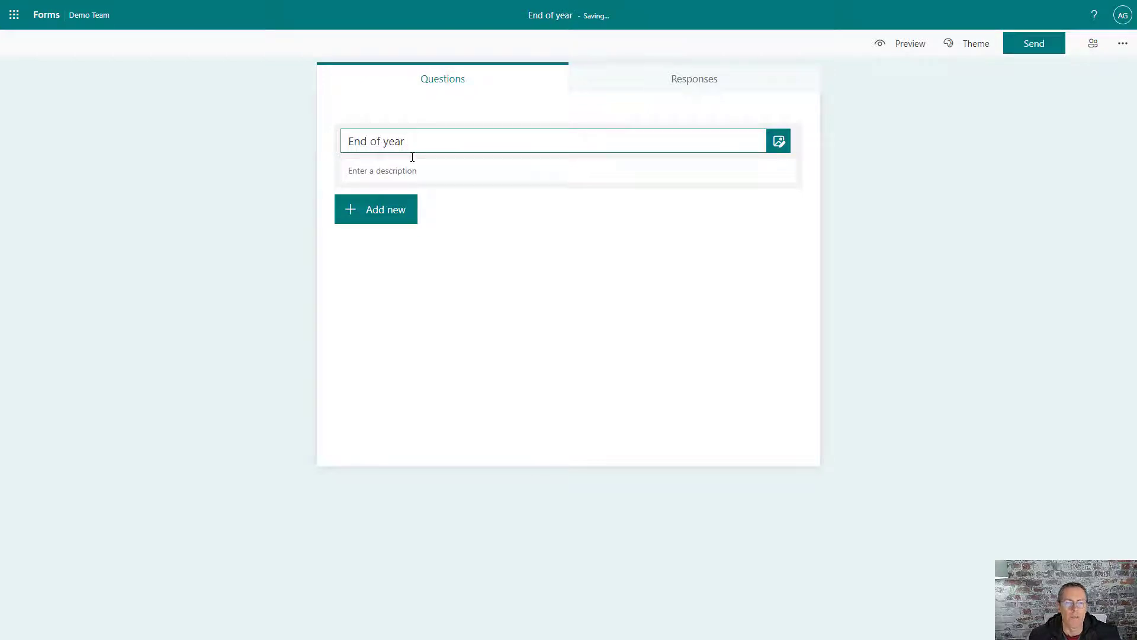
text(food choice)
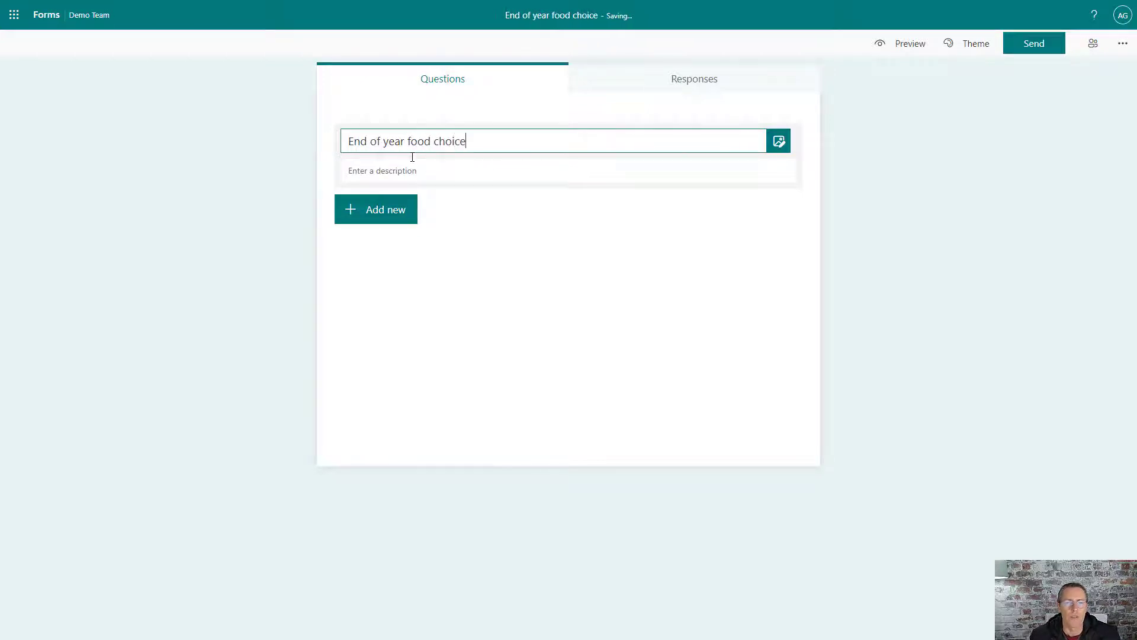
key(Tab)
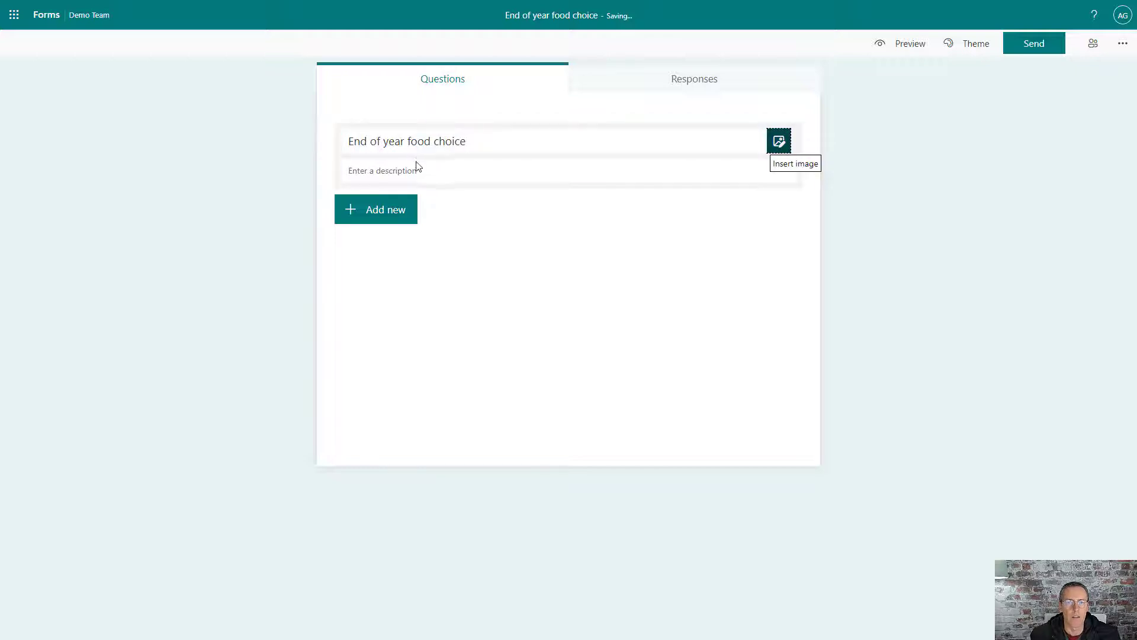
Step: Describe the form as 'Please select the main course meal you would like at our year-end function'
click(417, 168)
text(Please select t)
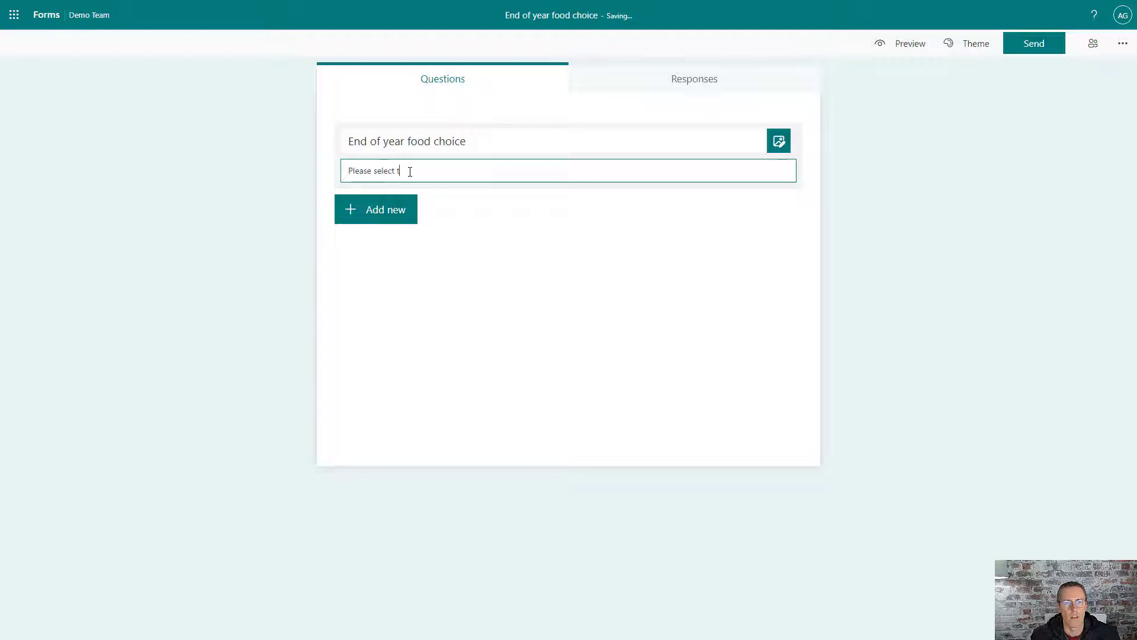
text(he main meal)
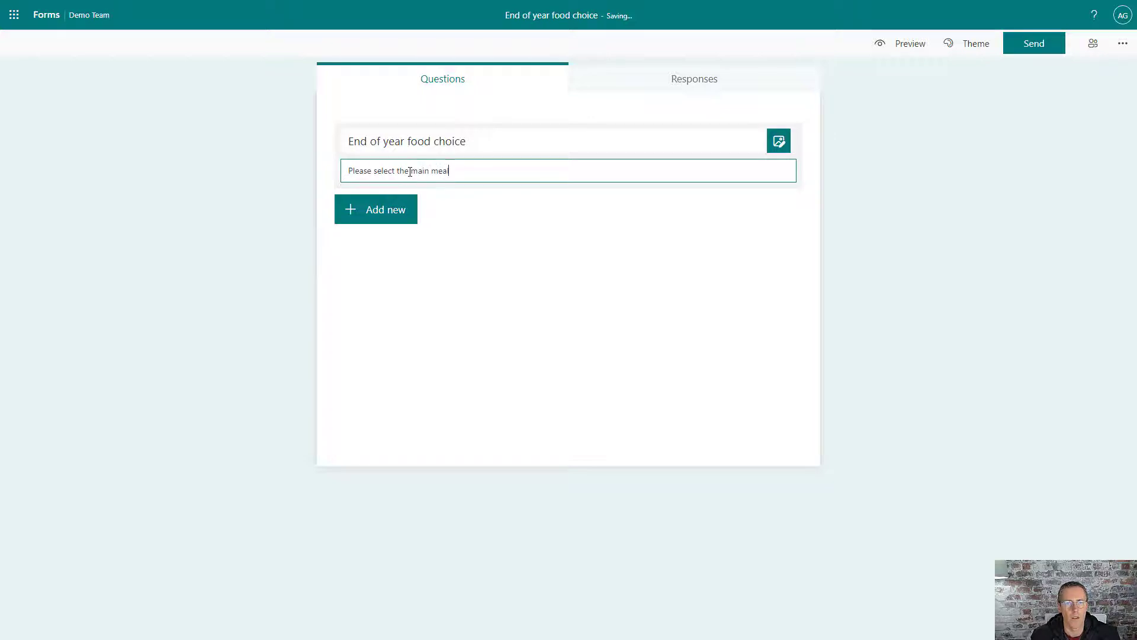
key(BackSpace)
key(BackSpace)
key(BackSpace)
key(BackSpace)
key(BackSpace)
key(BackSpace)
key(BackSpace)
key(BackSpace)
text(course meal you would like at our yea)
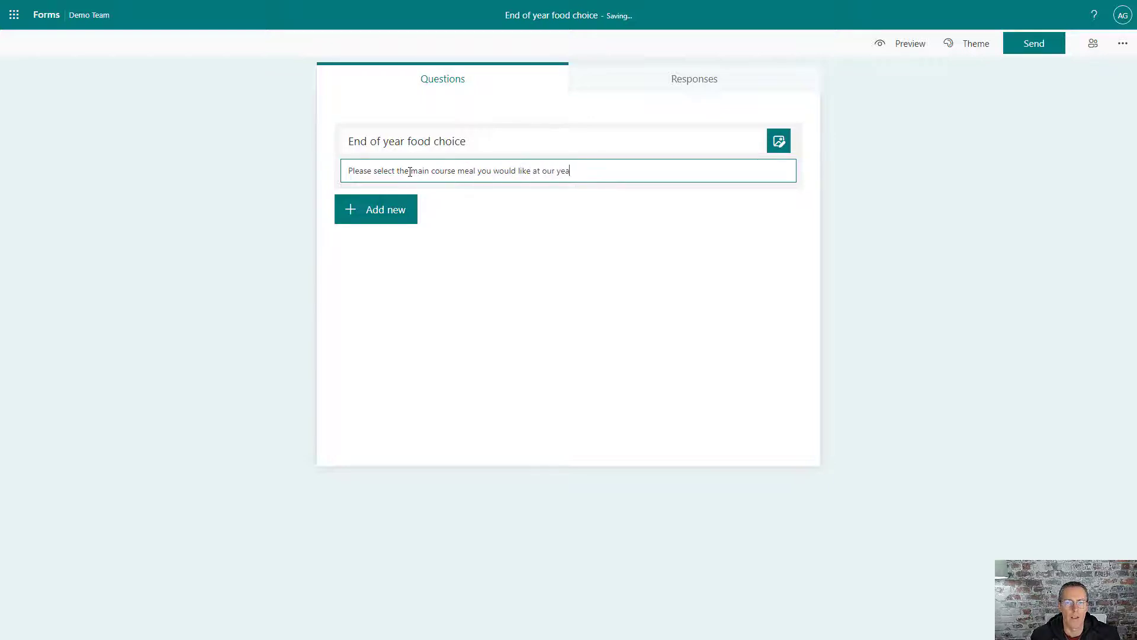
text(r-end function)
click(360, 216)
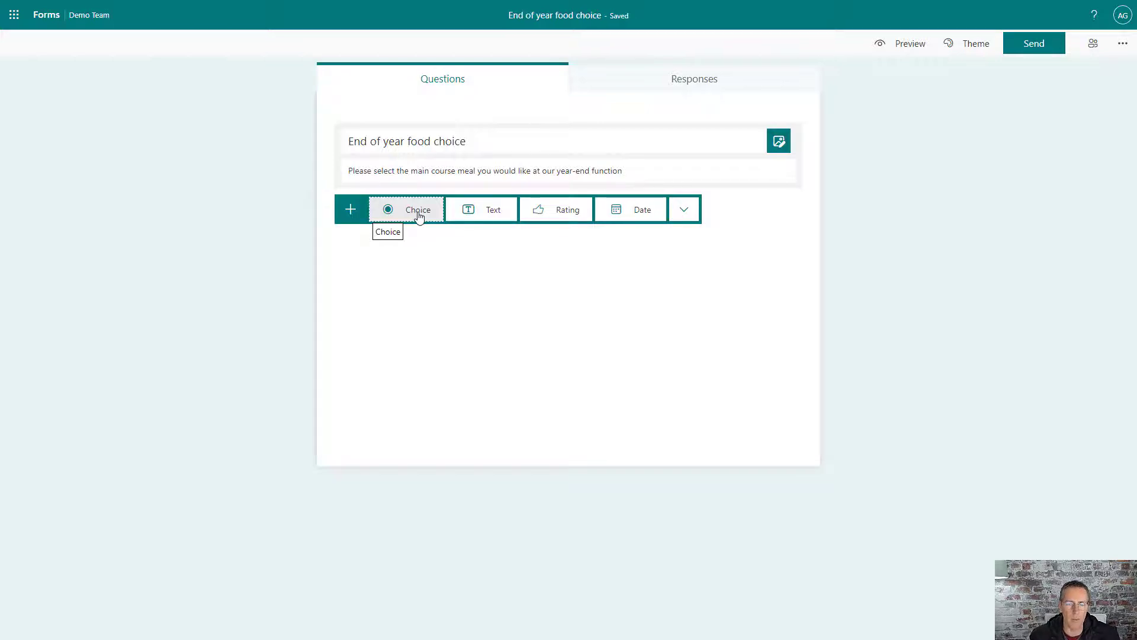
Step: Add required text question 'Your Full Name', then add a choice question as question 2
click(482, 213)
text(Y)
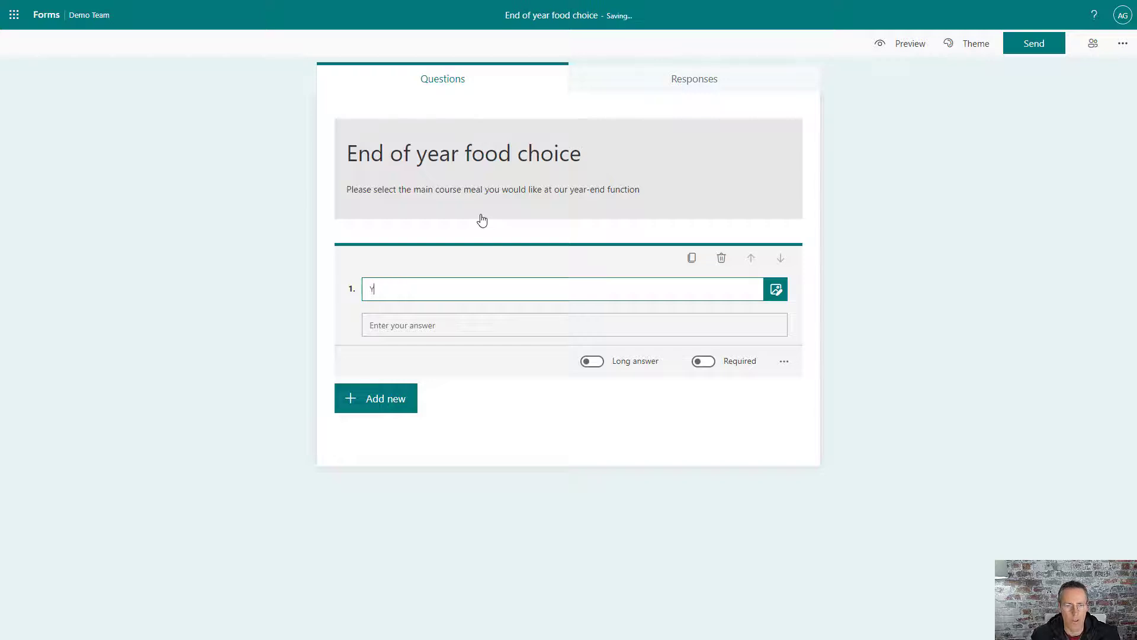
text(our Full )
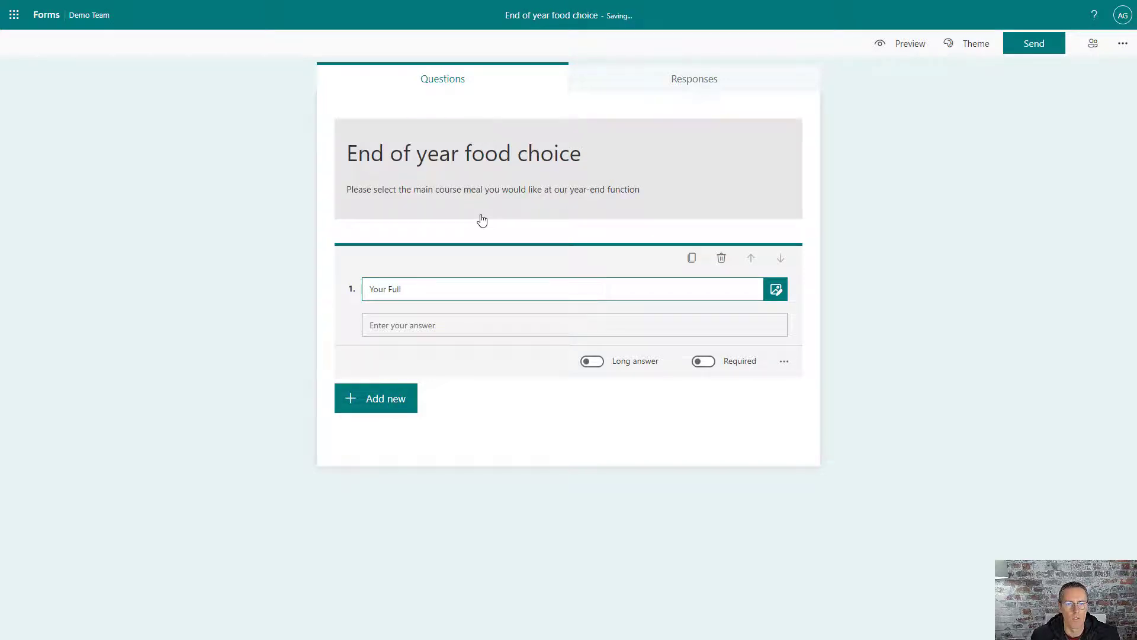
text(Name)
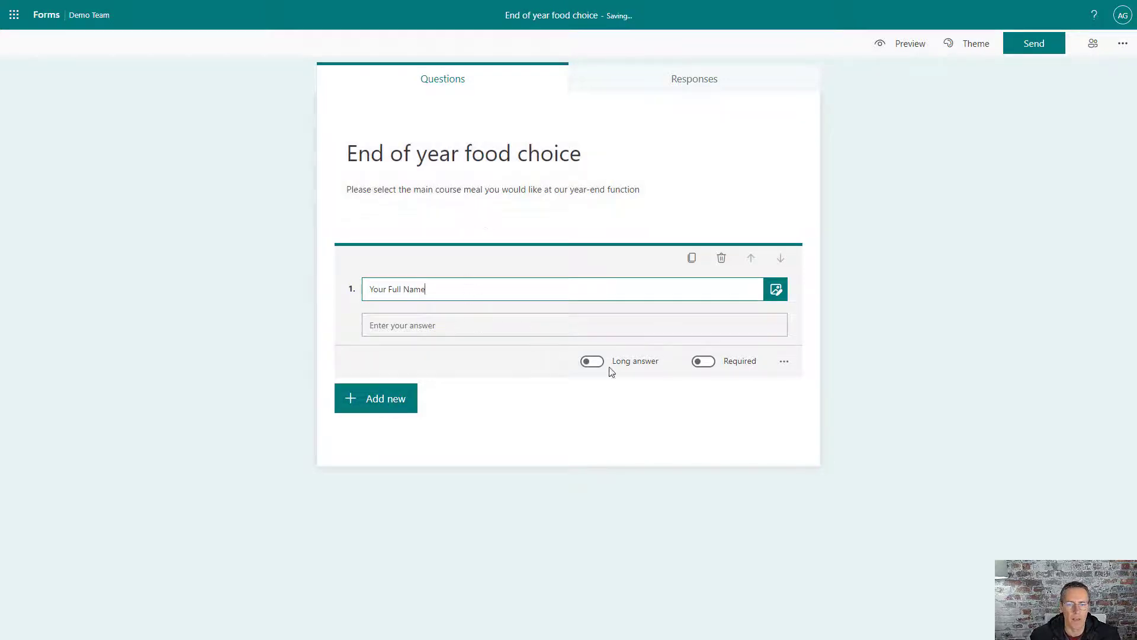
click(703, 361)
click(413, 408)
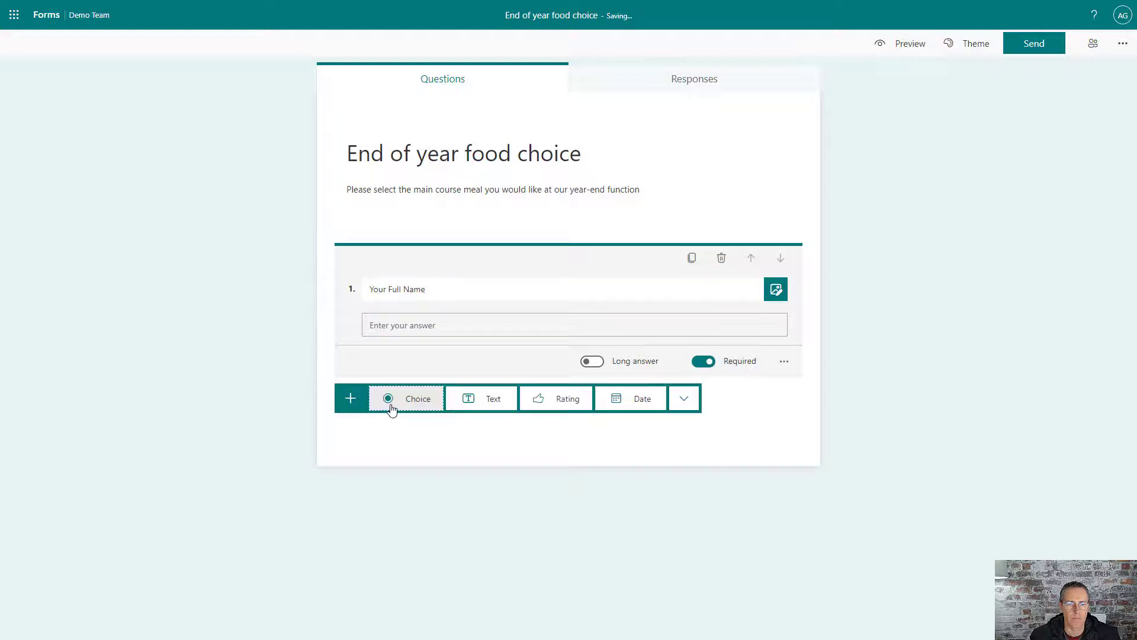
click(421, 401)
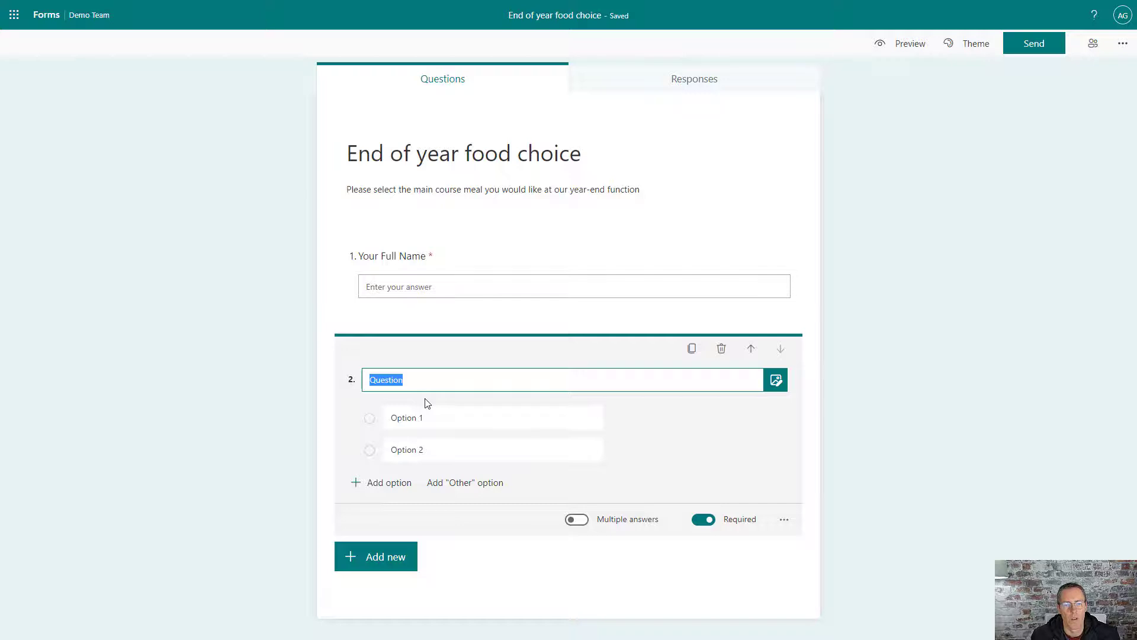
Step: Title question 2 'Your meal choice'
text(Your Meal)
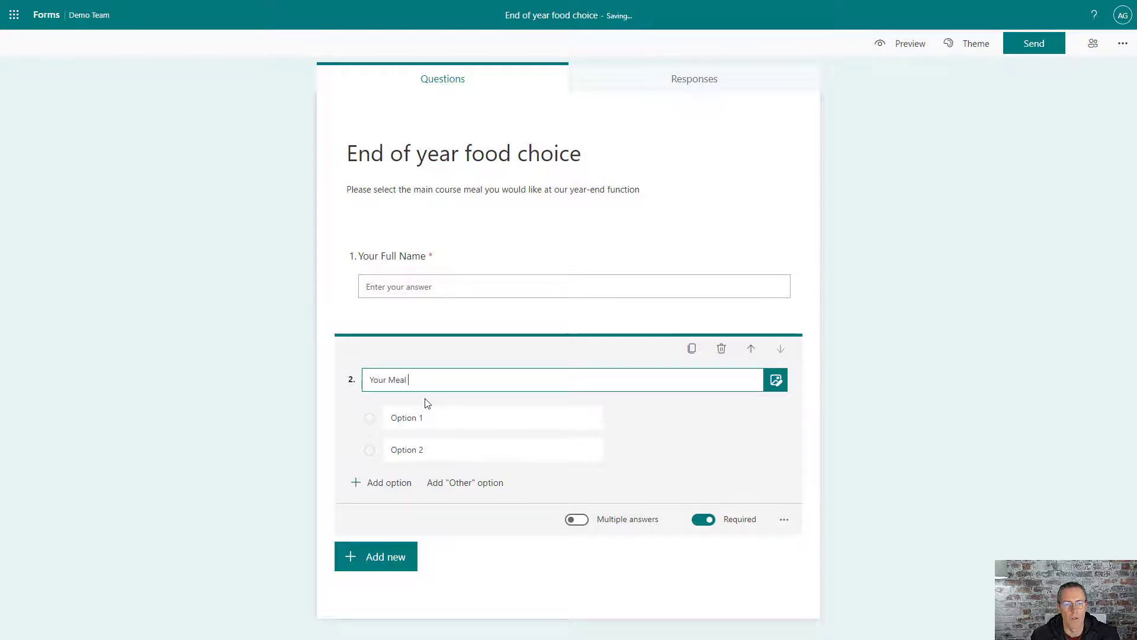
key(BackSpace)
key(BackSpace)
key(BackSpace)
key(BackSpace)
text(meal choice)
Step: Fill in the options Chicken, Beef, Fish and Vegetarian lasagne
click(438, 415)
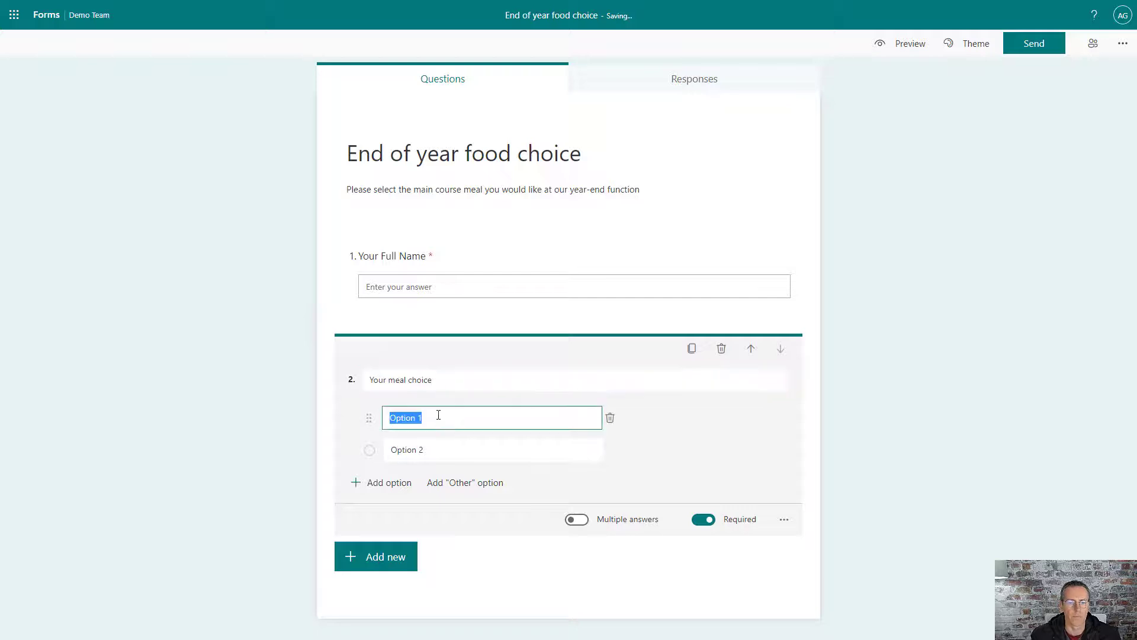
text(Chicken)
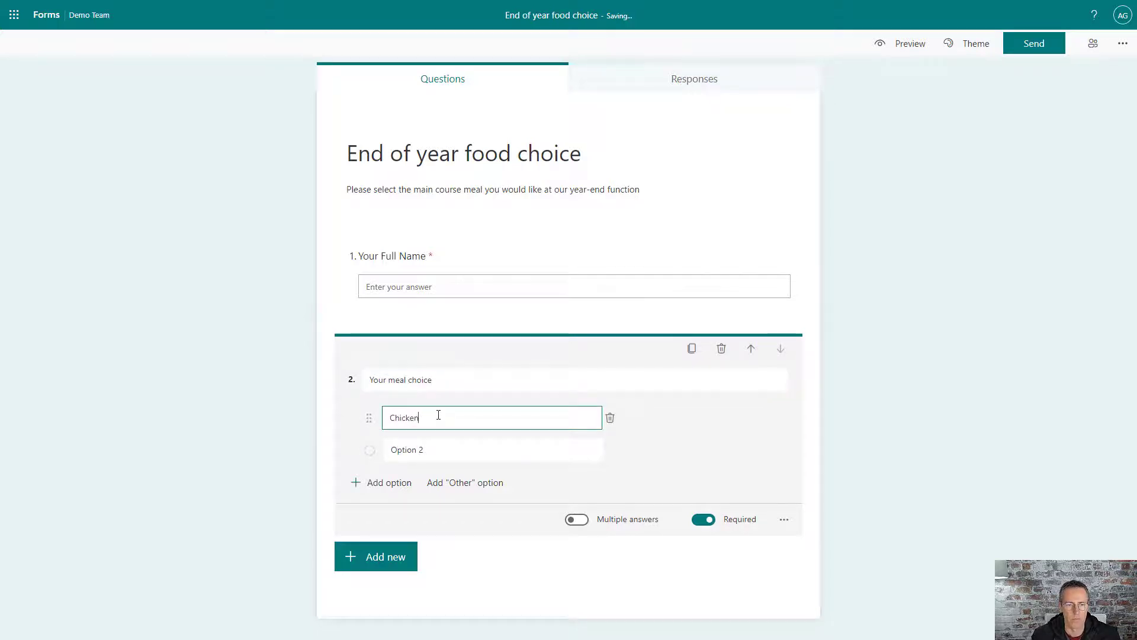
click(437, 449)
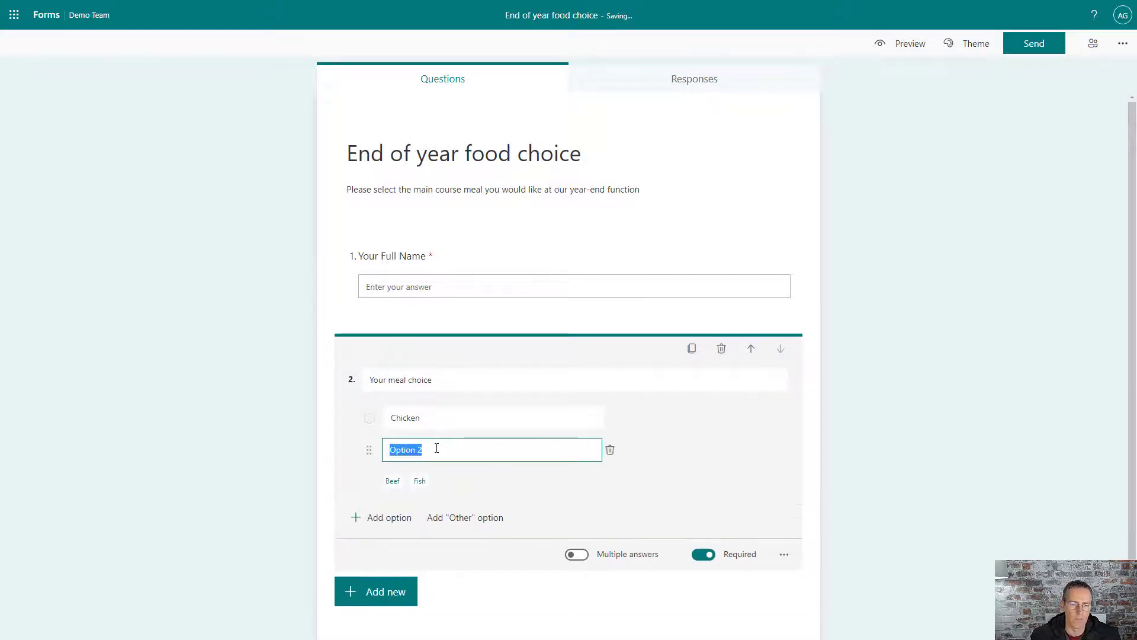
text(Bee)
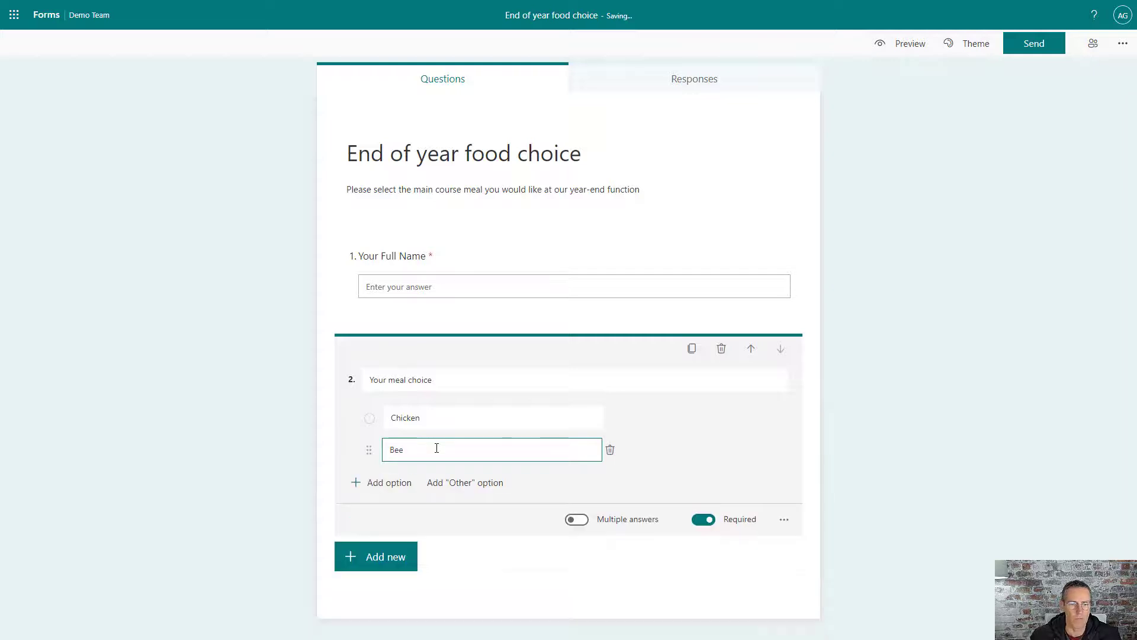
text(f)
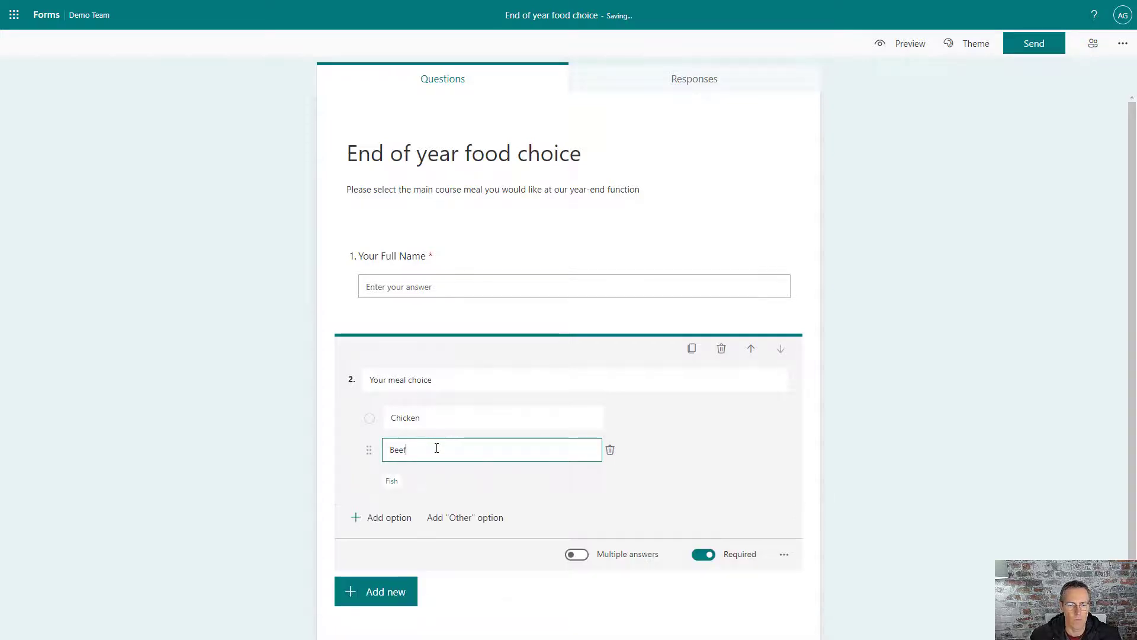
click(391, 480)
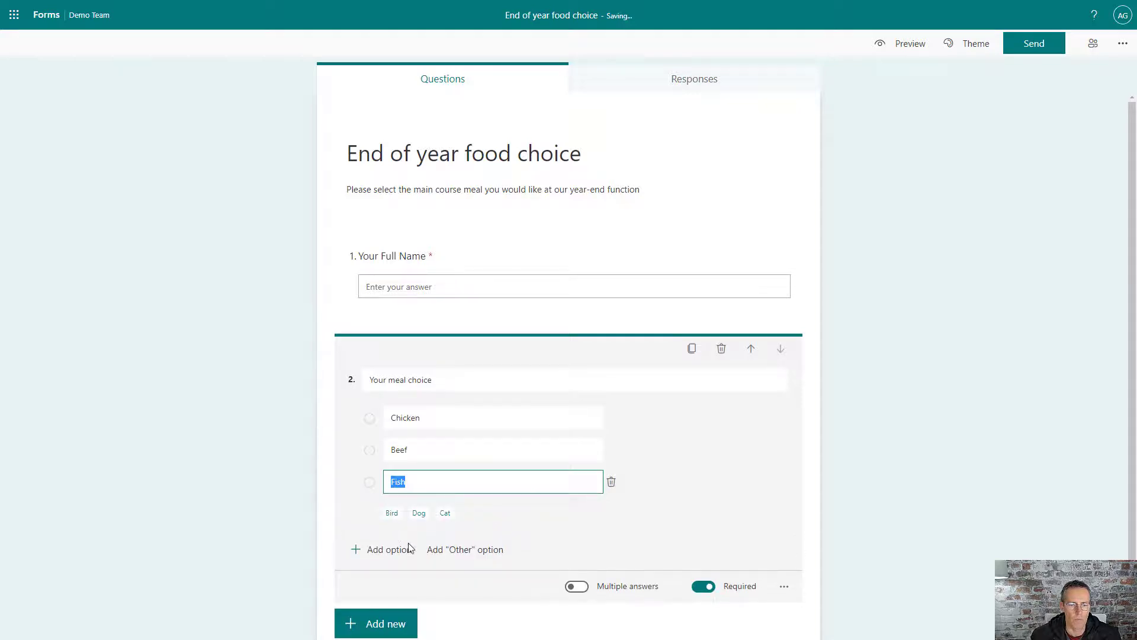
click(386, 549)
text(V)
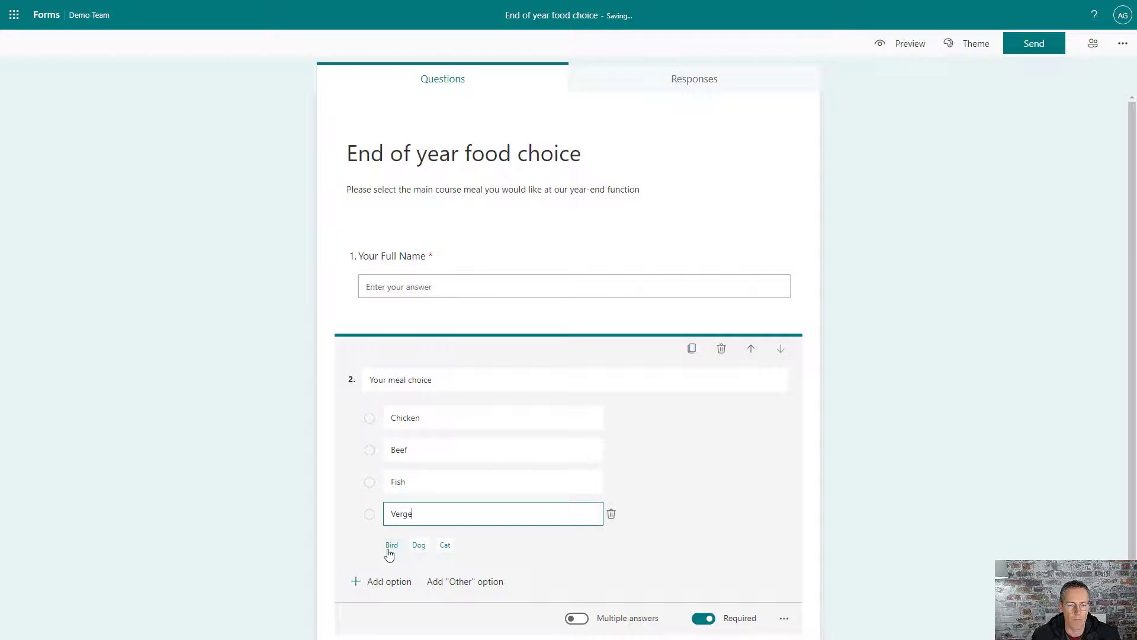
text(egeta)
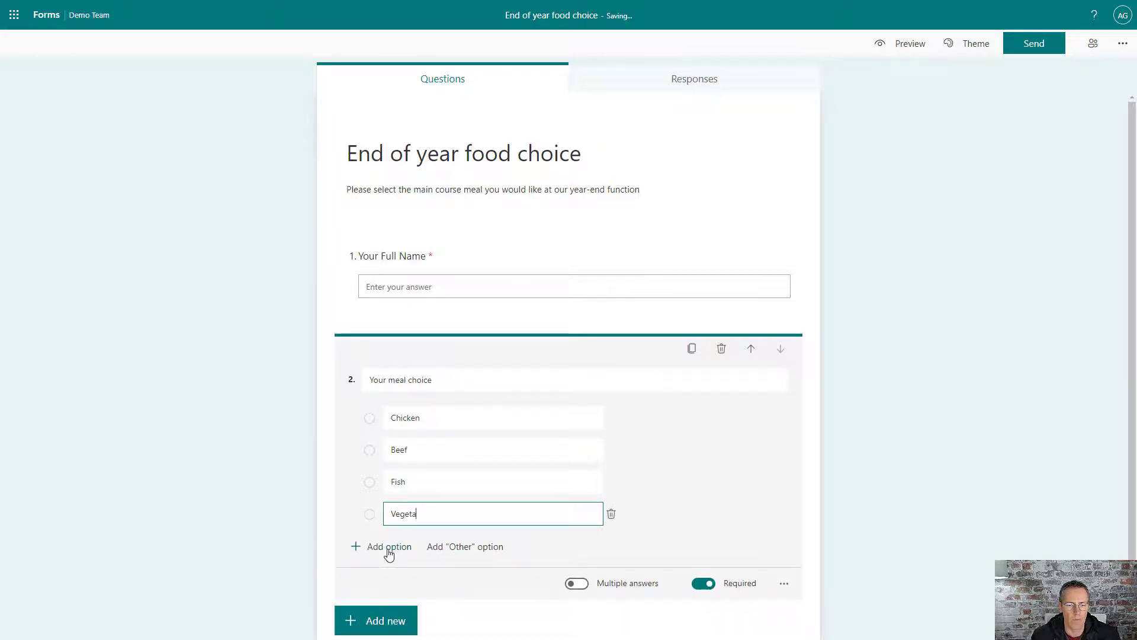
text(rian lasagne)
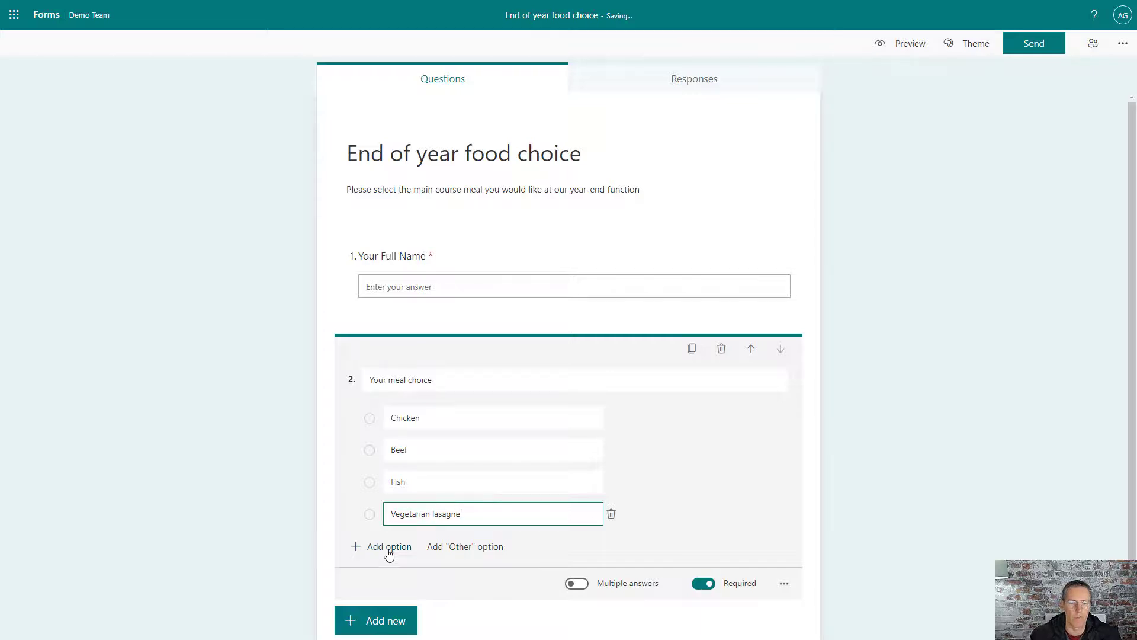
Step: Add text question 3 titled 'Comments' with Required switched off
scroll(384, 566, down, 1)
click(377, 578)
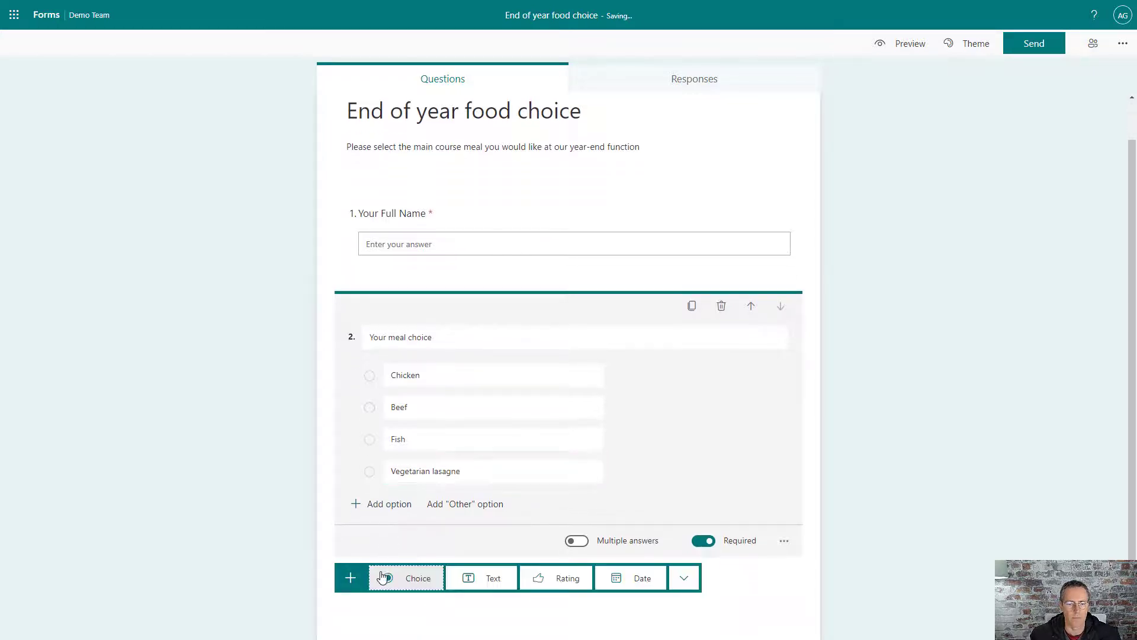
click(484, 577)
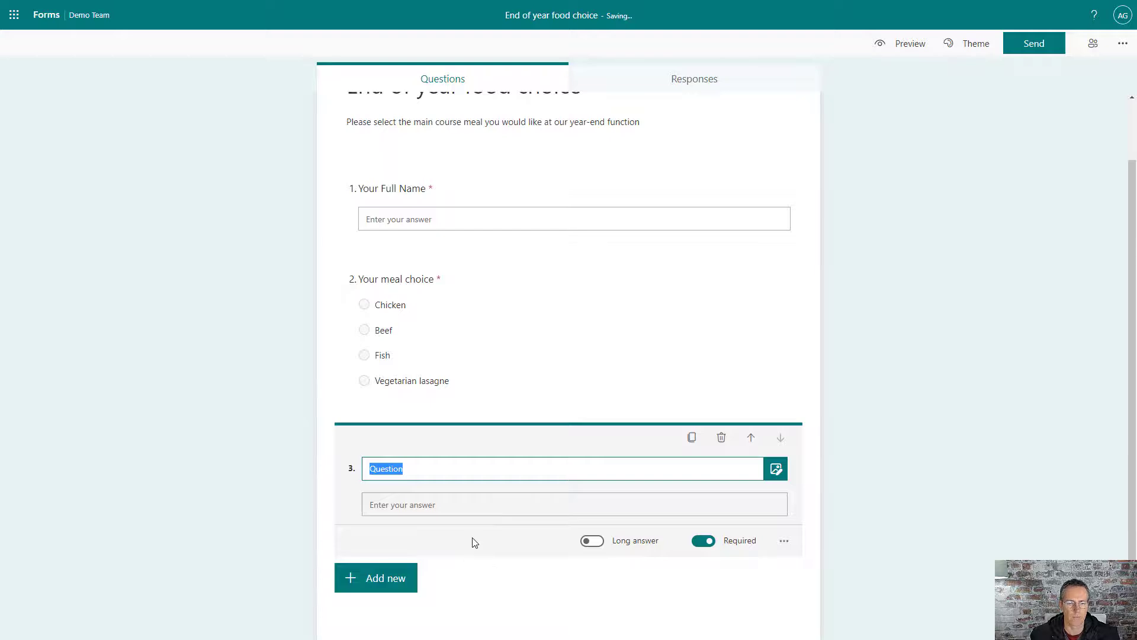
text(An)
key(BackSpace)
key(BackSpace)
text(Co)
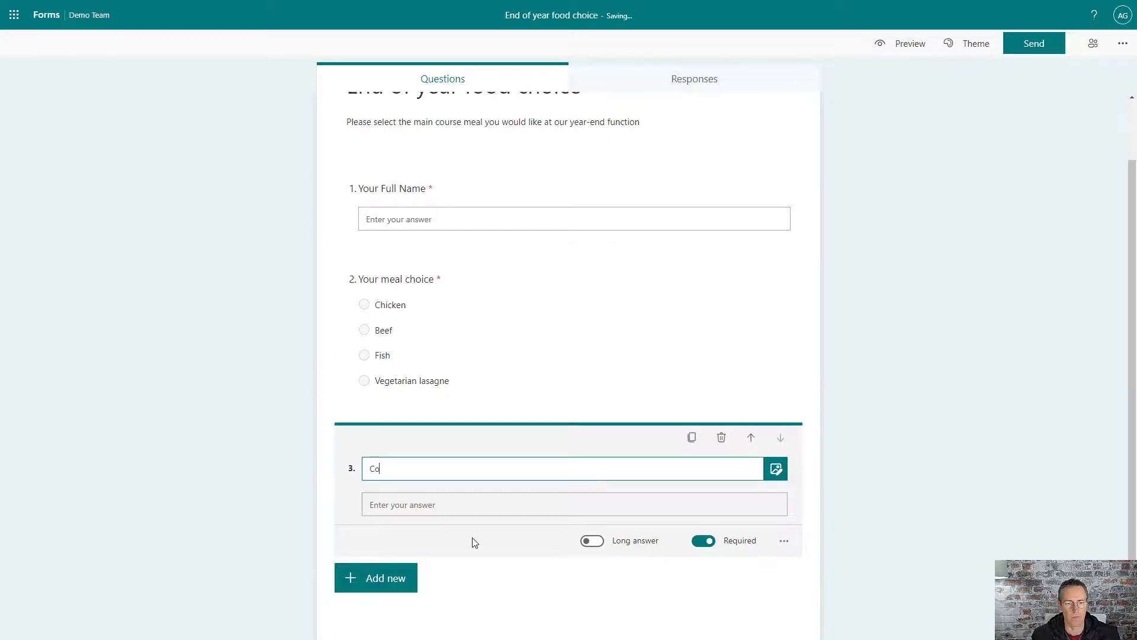
text(mments)
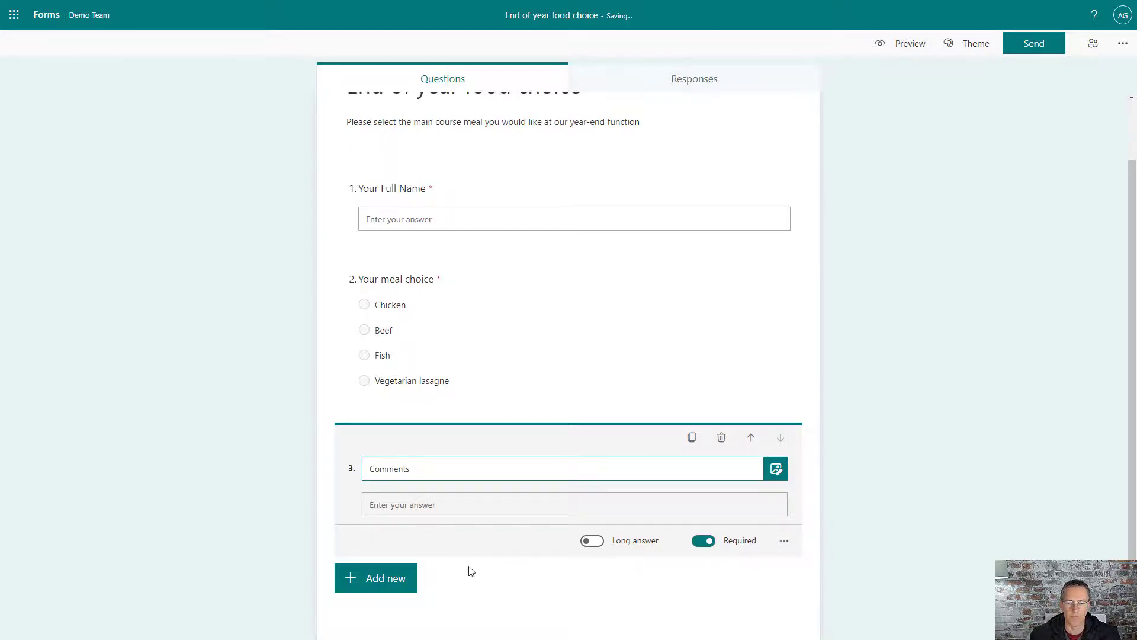
click(700, 545)
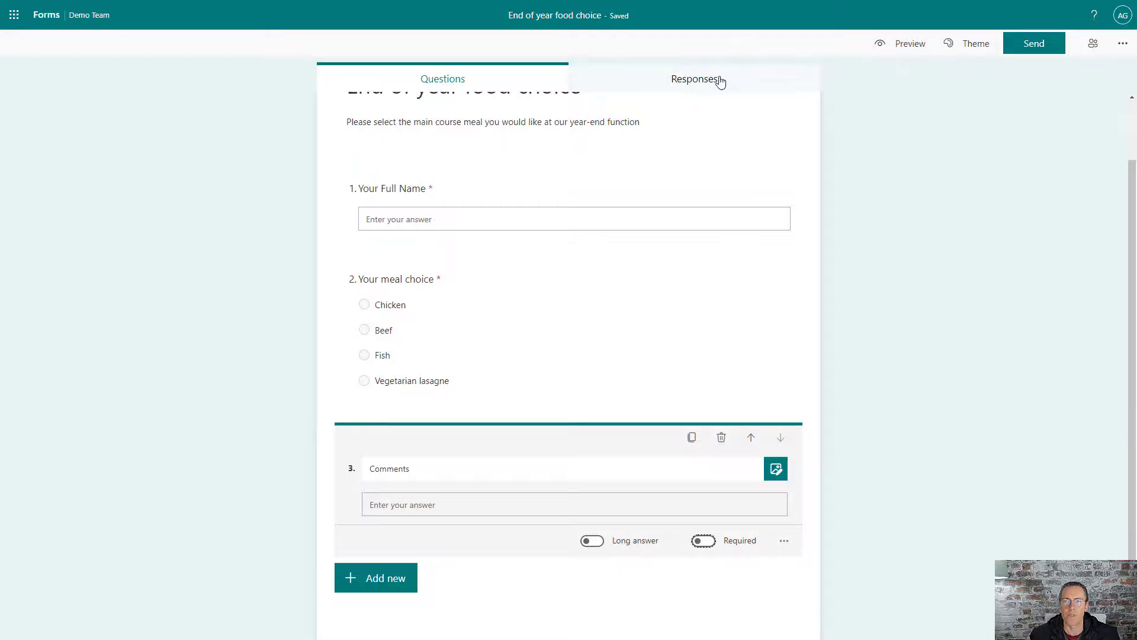
Step: Copy a shortened response link for the form from the Send options
click(1022, 44)
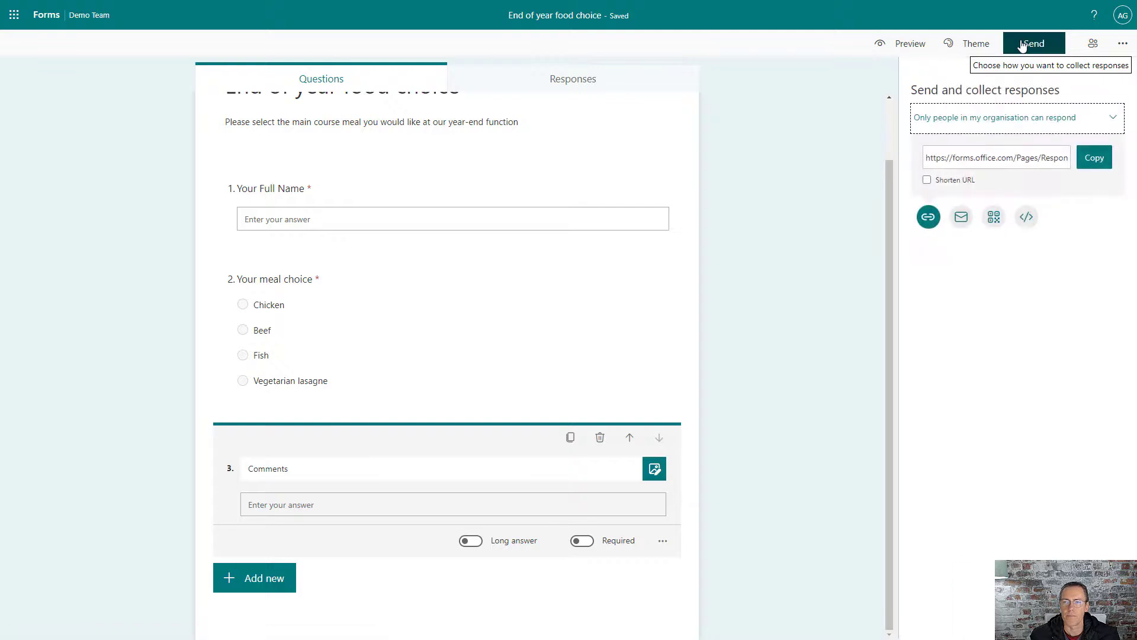
click(1089, 163)
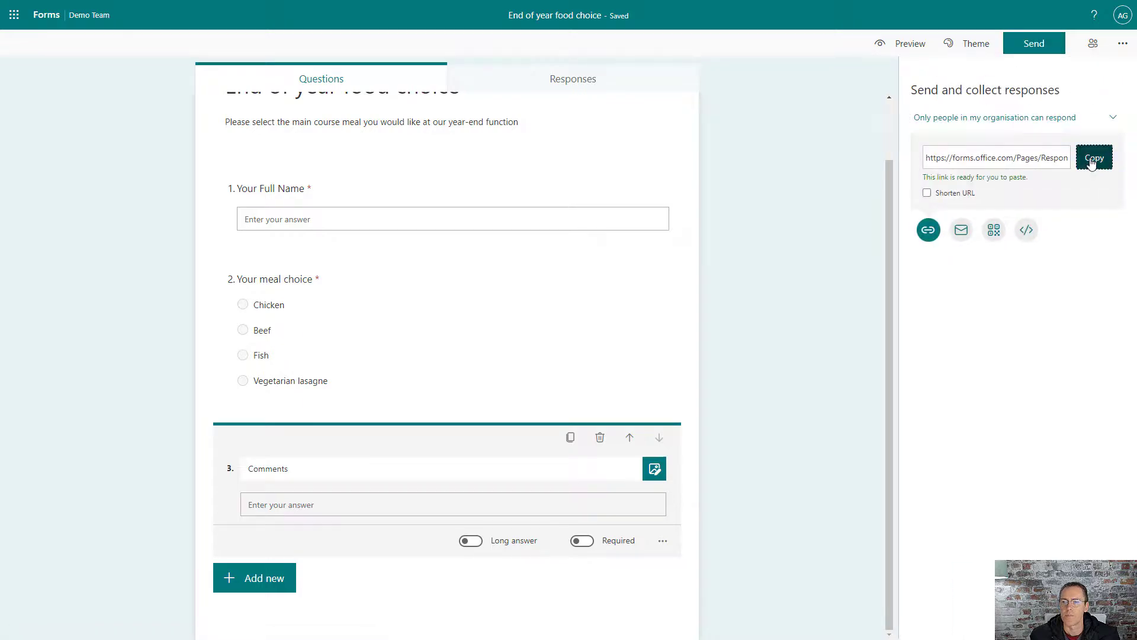
click(927, 193)
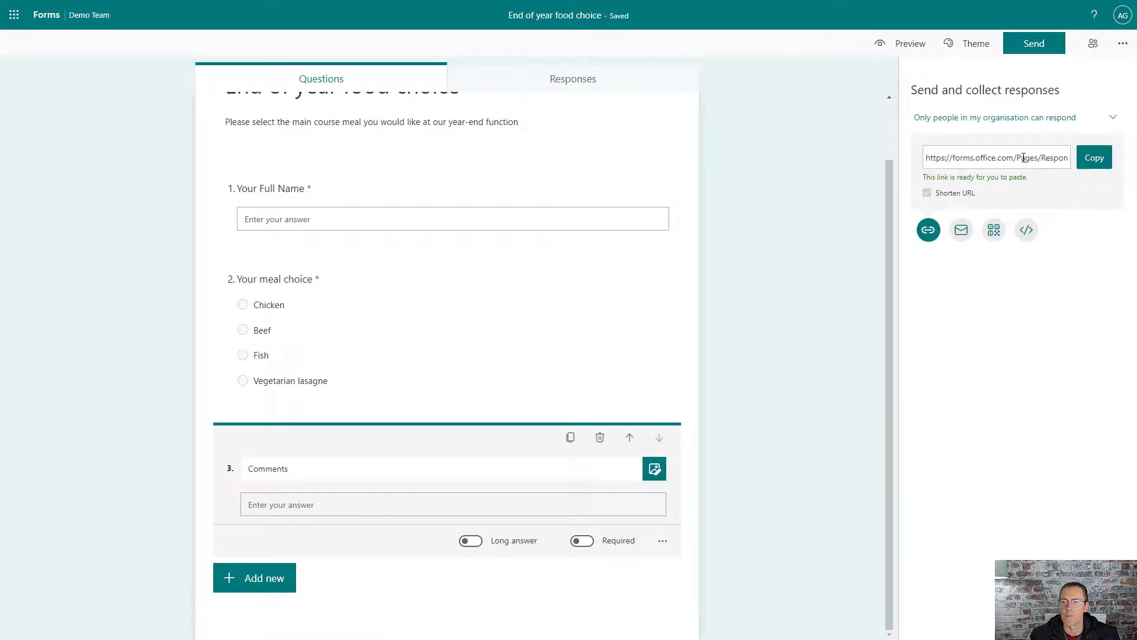
click(1094, 158)
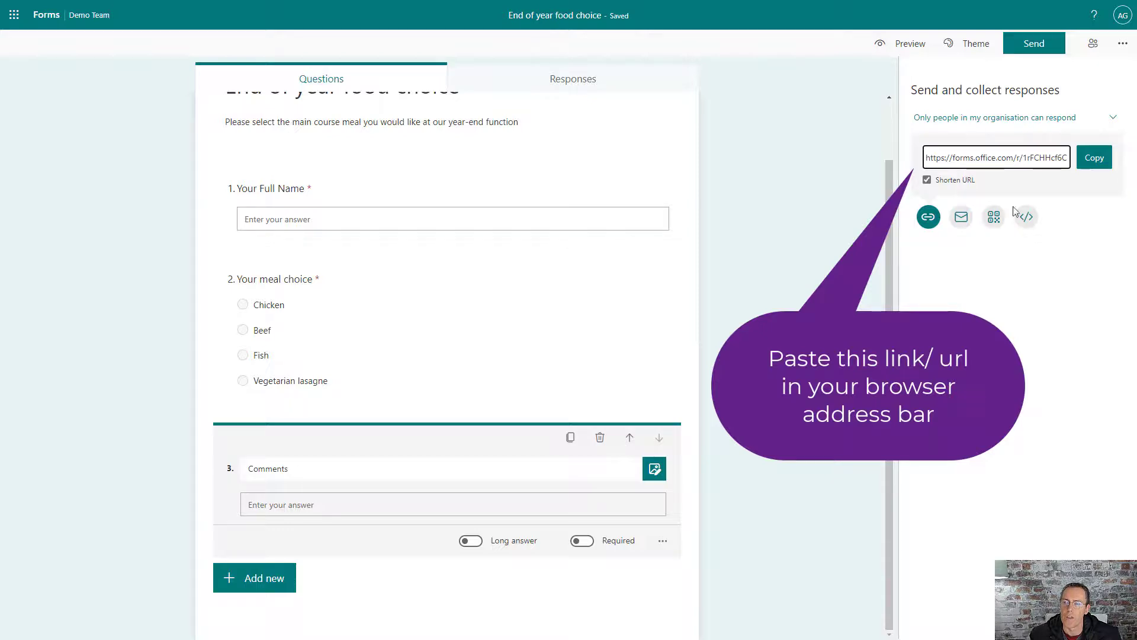
click(1096, 157)
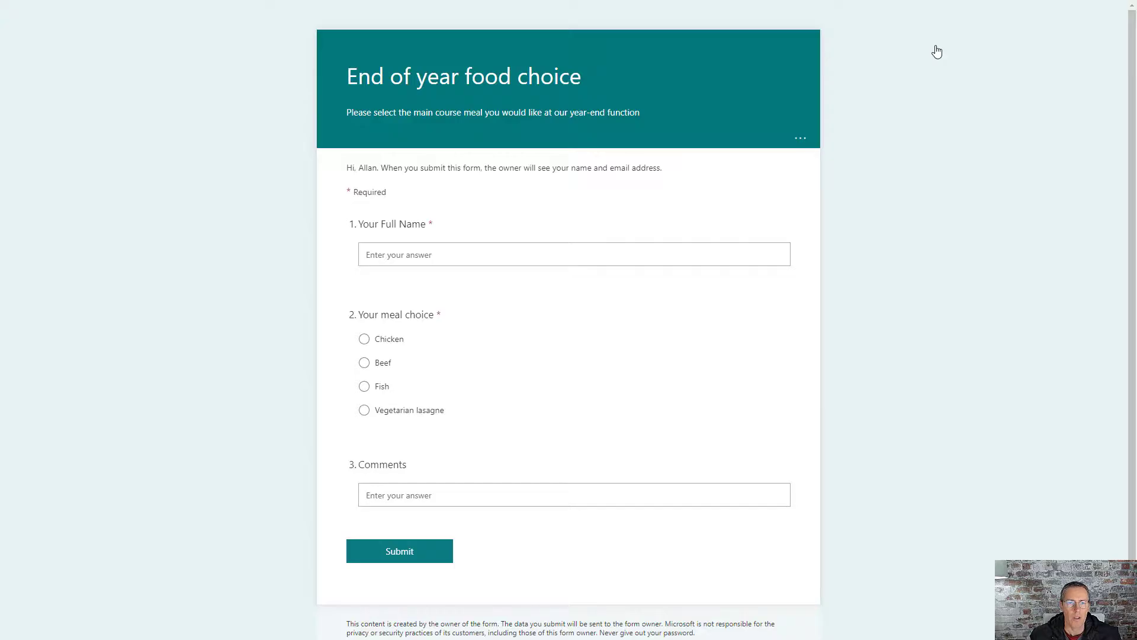
Step: Submit a test response with a respondent's name and Chicken, then start another response
click(584, 251)
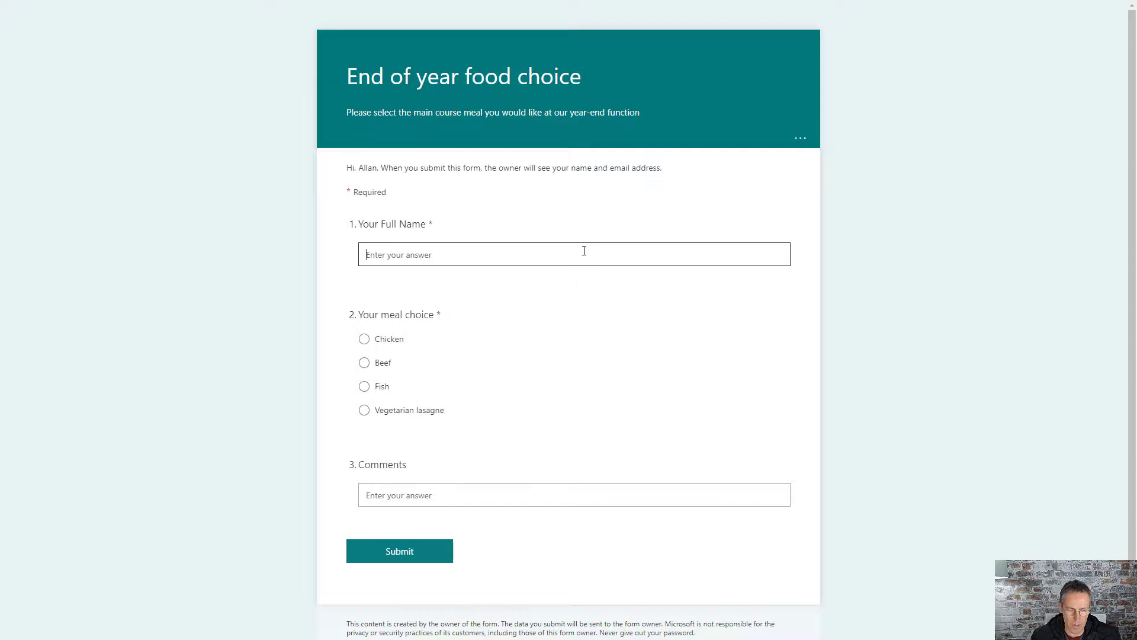
text(James Bond)
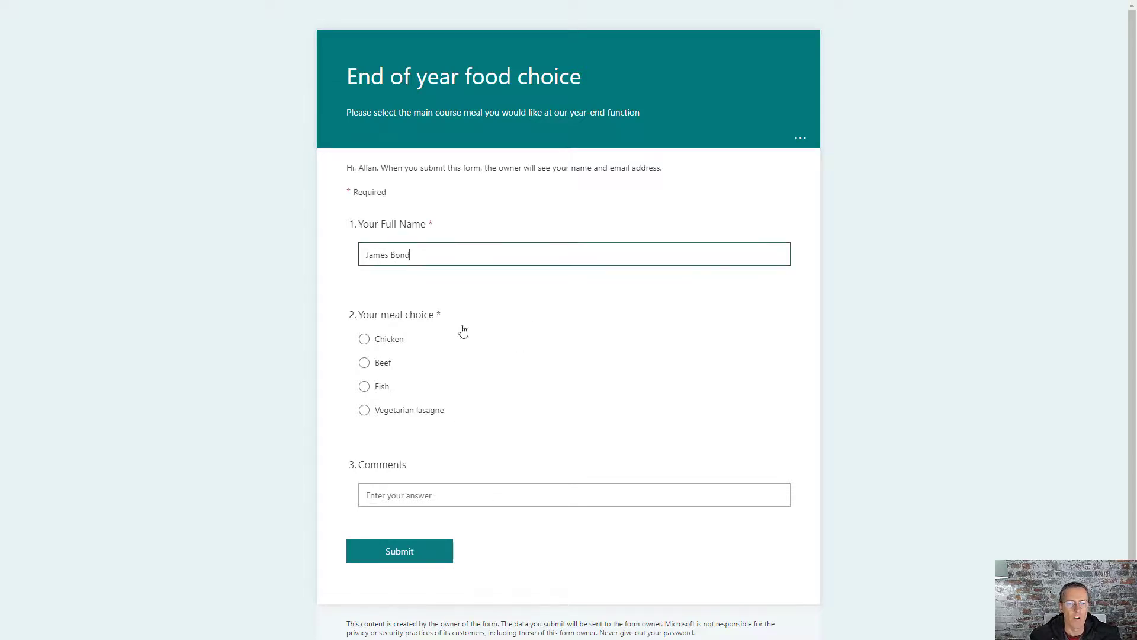
click(378, 338)
click(361, 494)
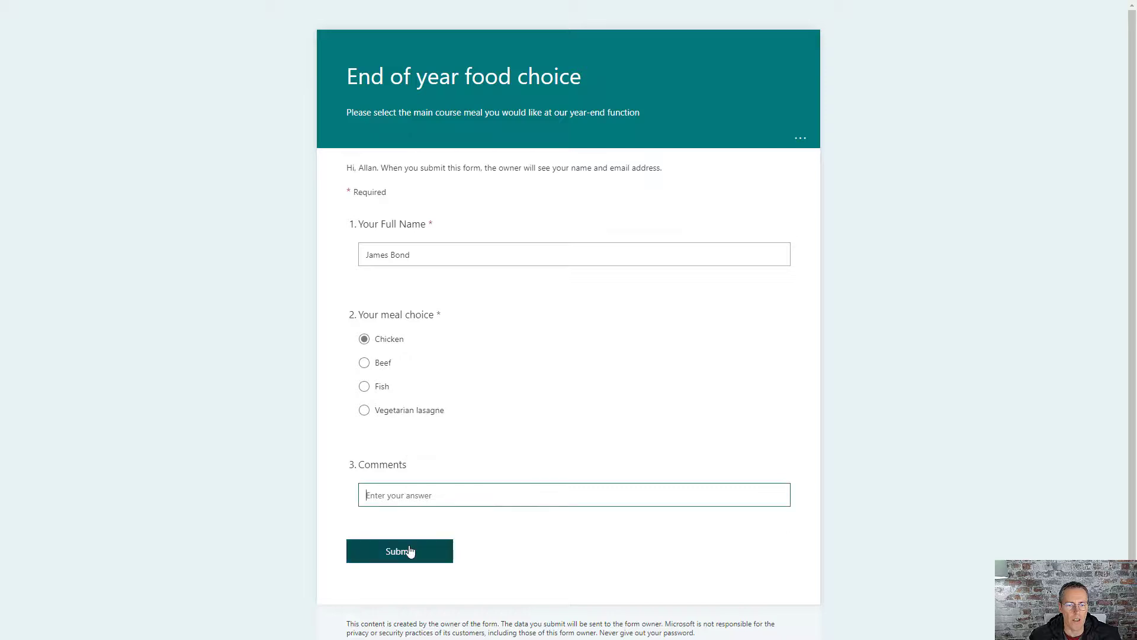
click(406, 549)
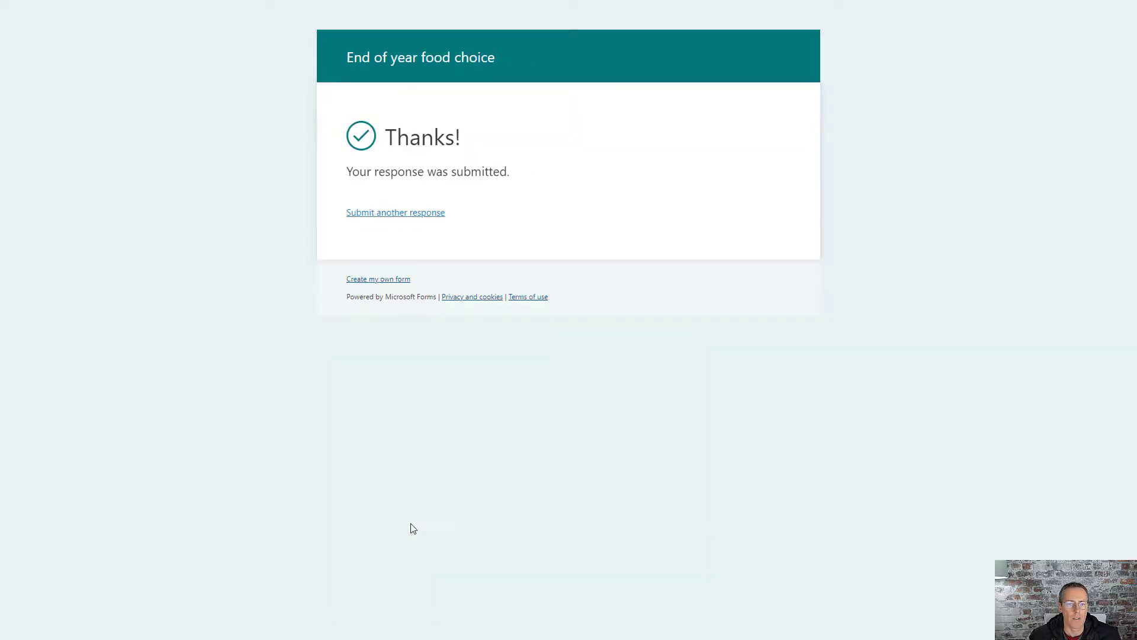
click(392, 213)
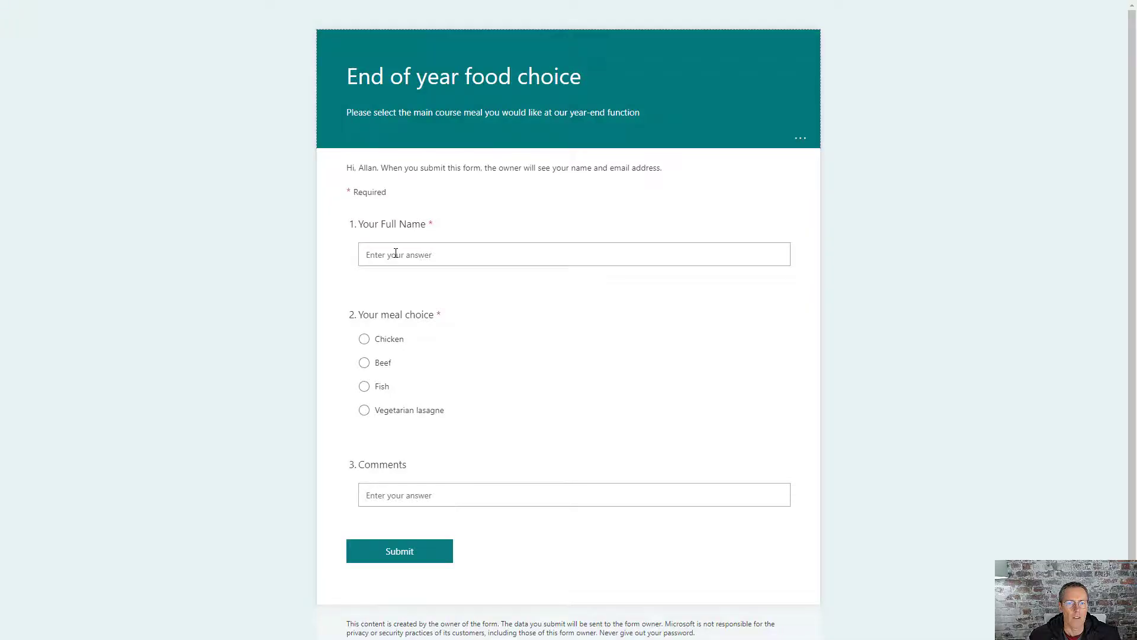
click(395, 254)
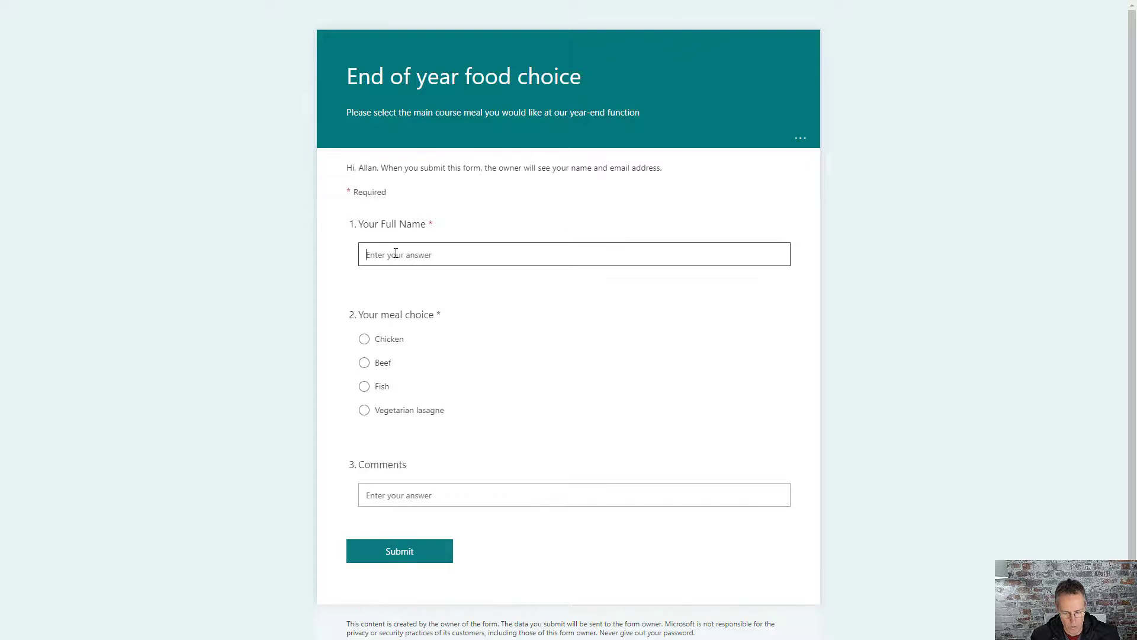
Step: Submit a second test response with a respondent's name and Fish
text(Harry Potter)
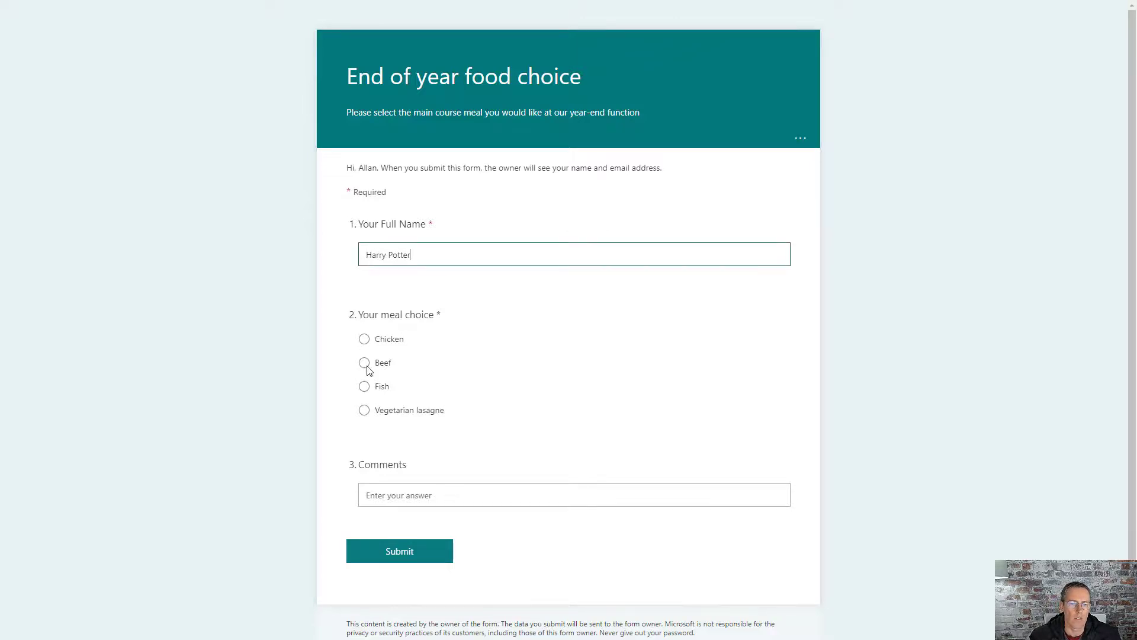
click(376, 390)
click(379, 557)
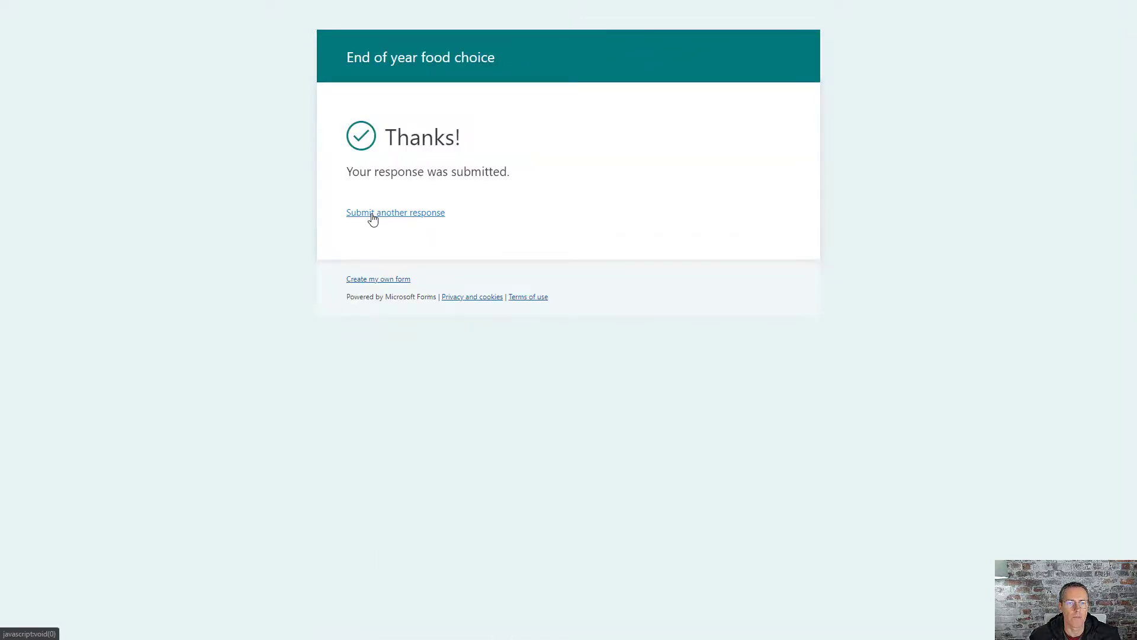
Step: Submit a third response choosing Beef with comment 'Medium rare please and without any mustard'
click(373, 218)
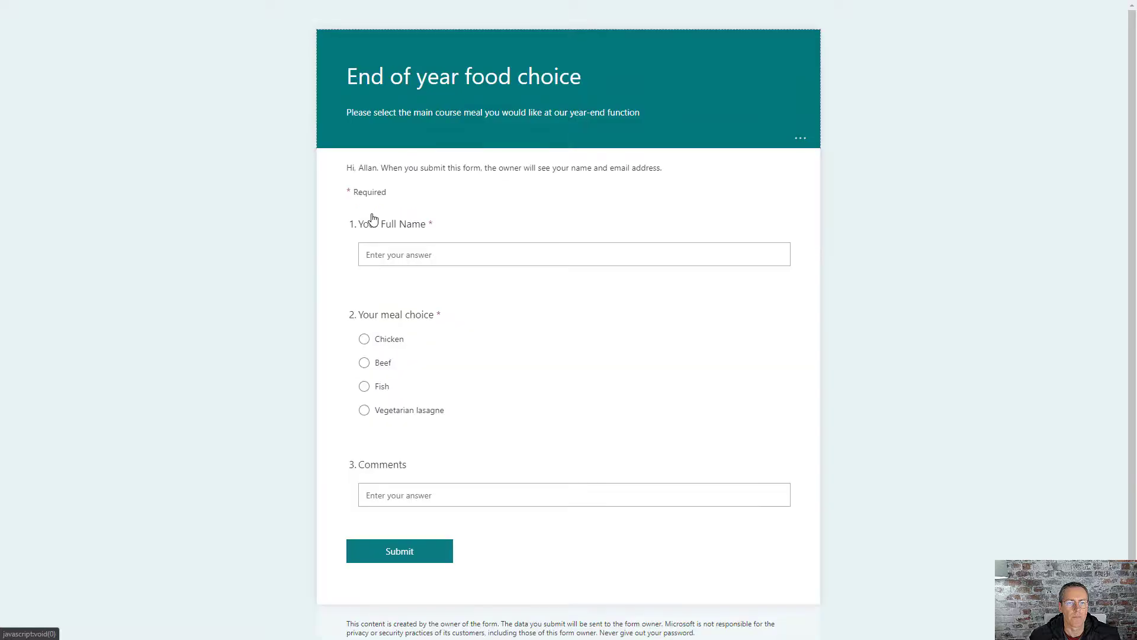
click(389, 256)
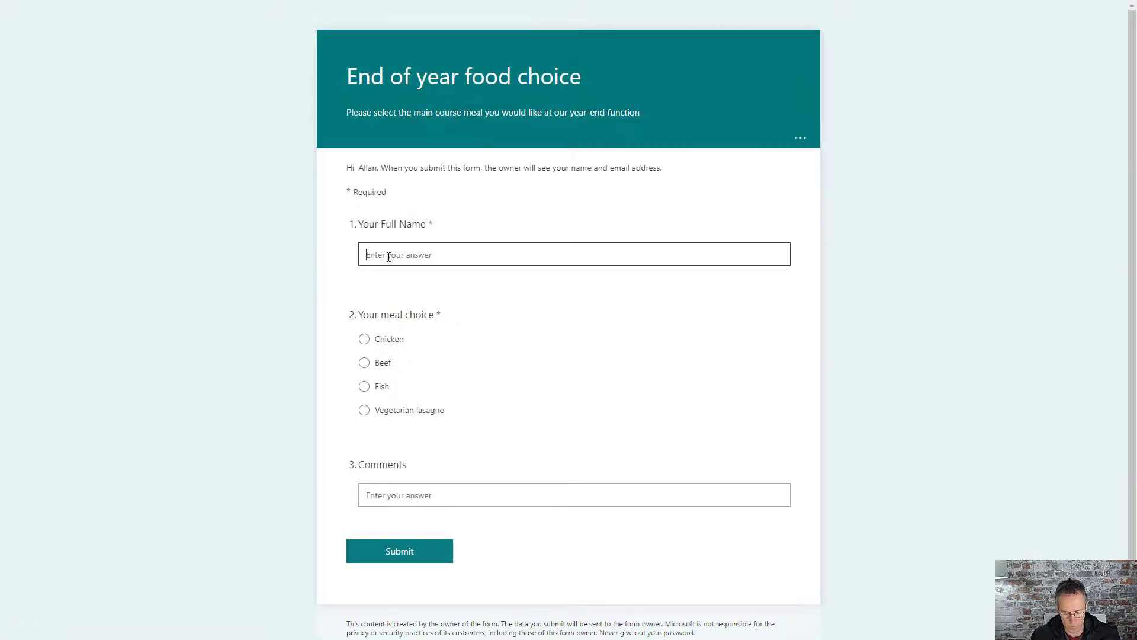
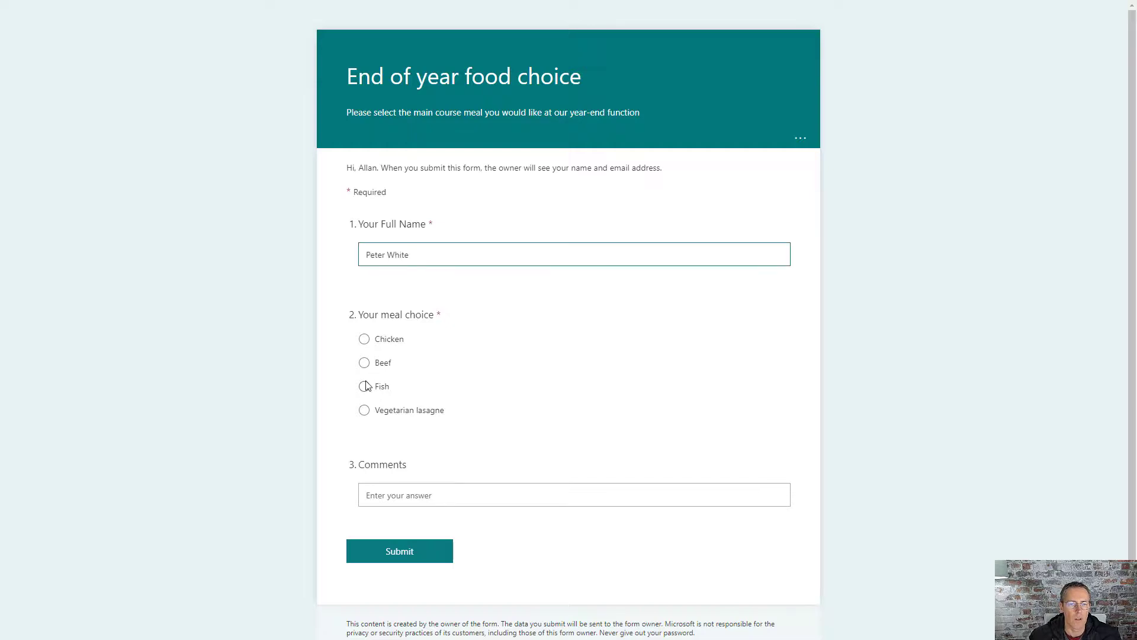
click(364, 363)
click(394, 494)
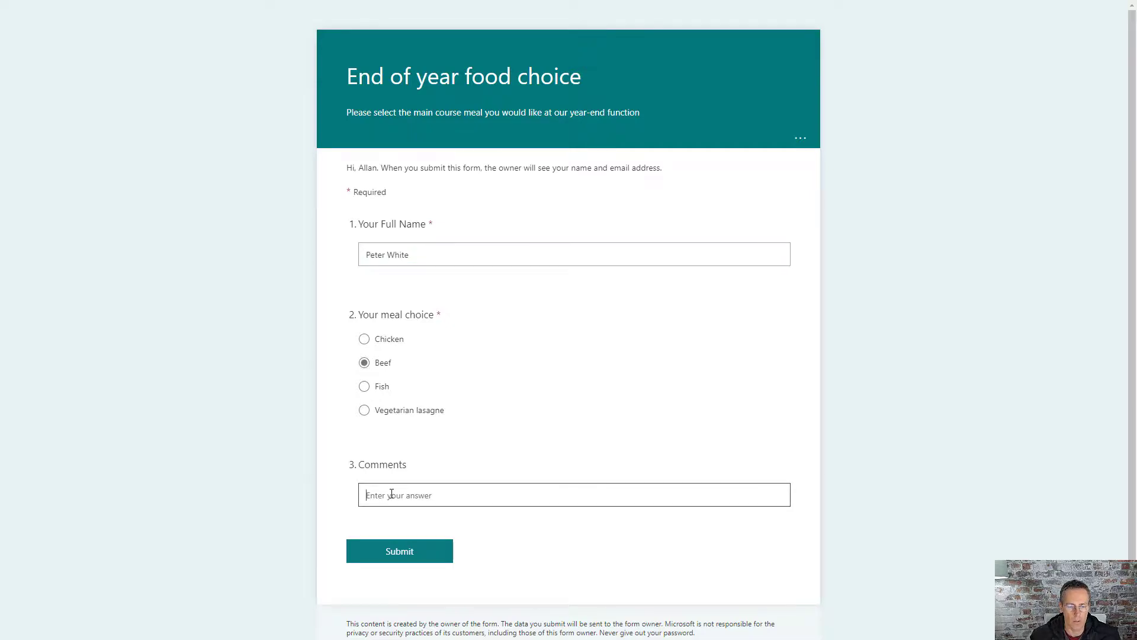
text(Medium ra)
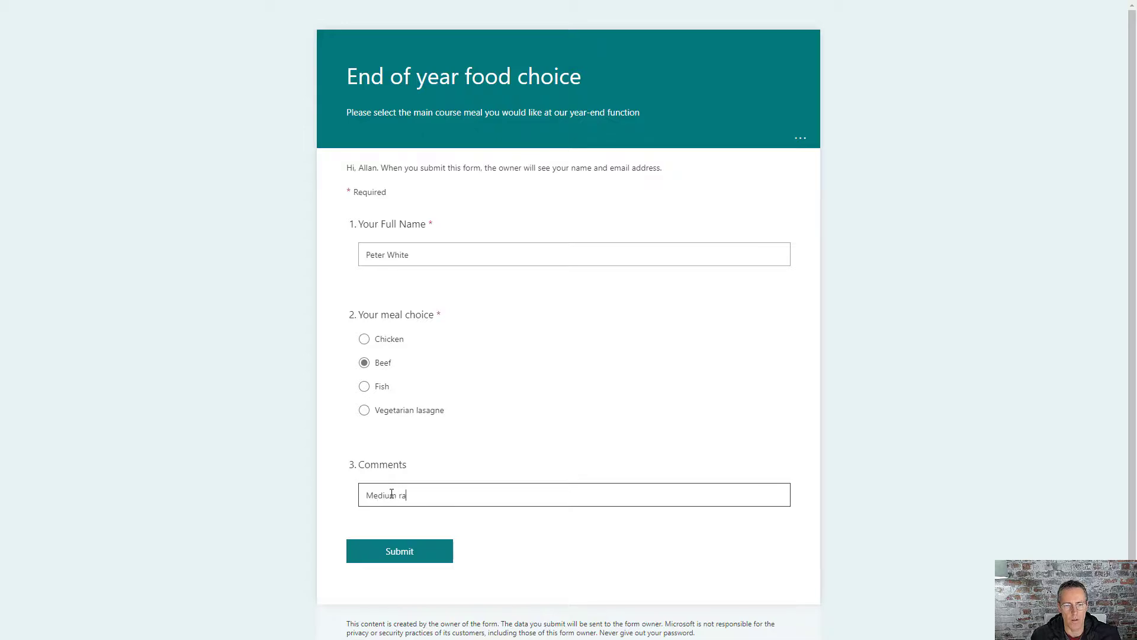
text(re plea)
text(nd without any mustra)
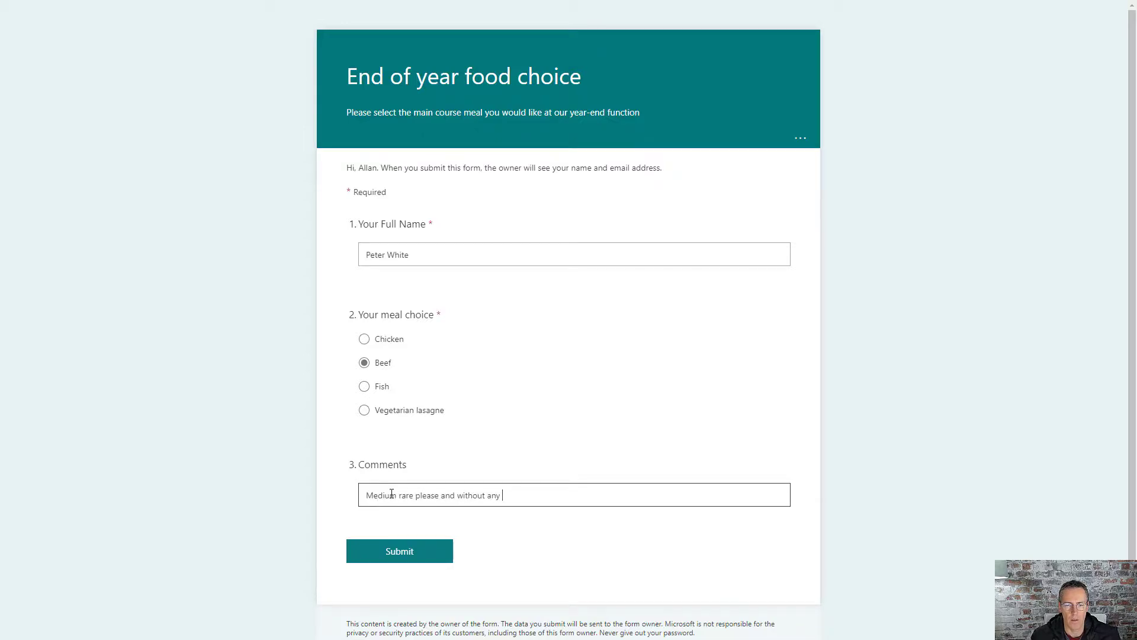
key(BackSpace)
key(BackSpace)
text(ard)
click(373, 554)
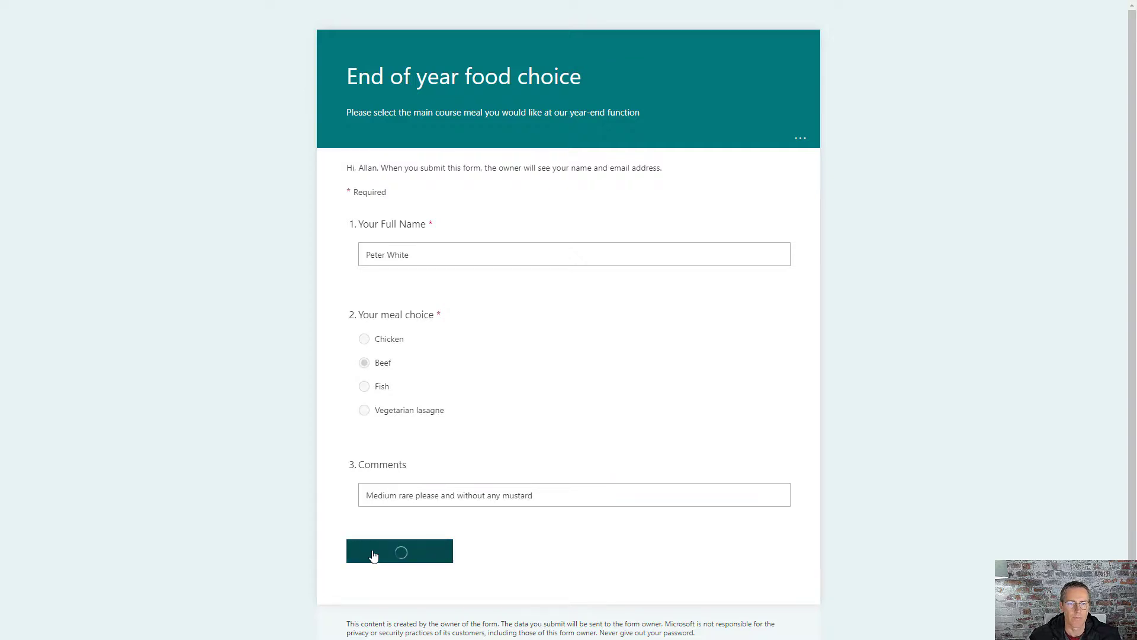
key(alt+Tab)
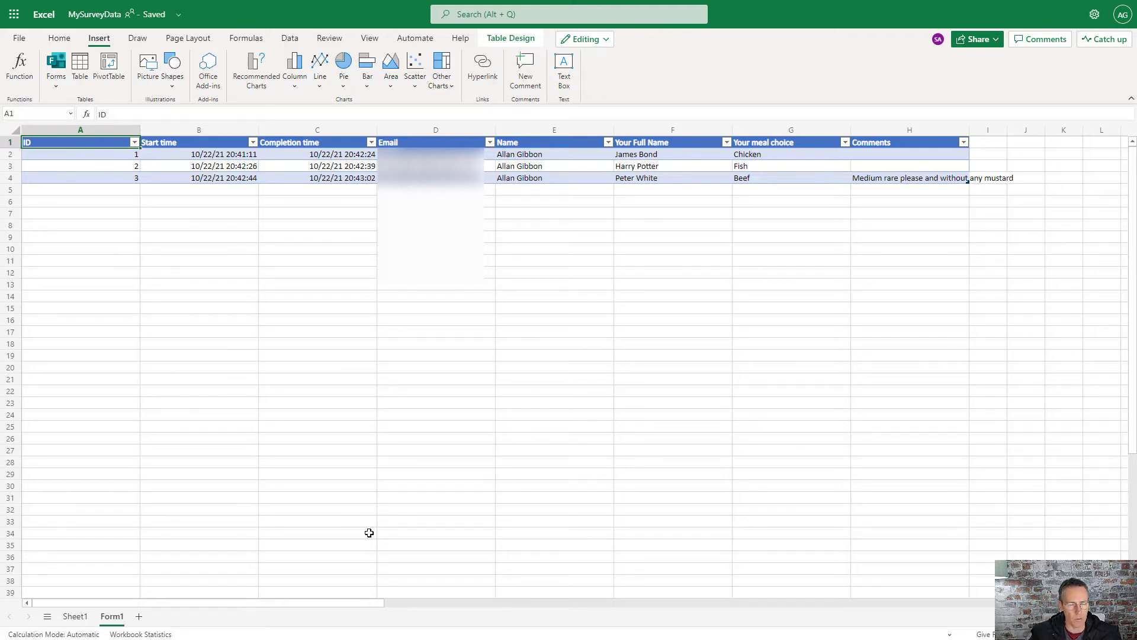
Step: Check the Email and Name columns of the Form1 table, then return to the form's Thanks page
drag(436, 131, 514, 136)
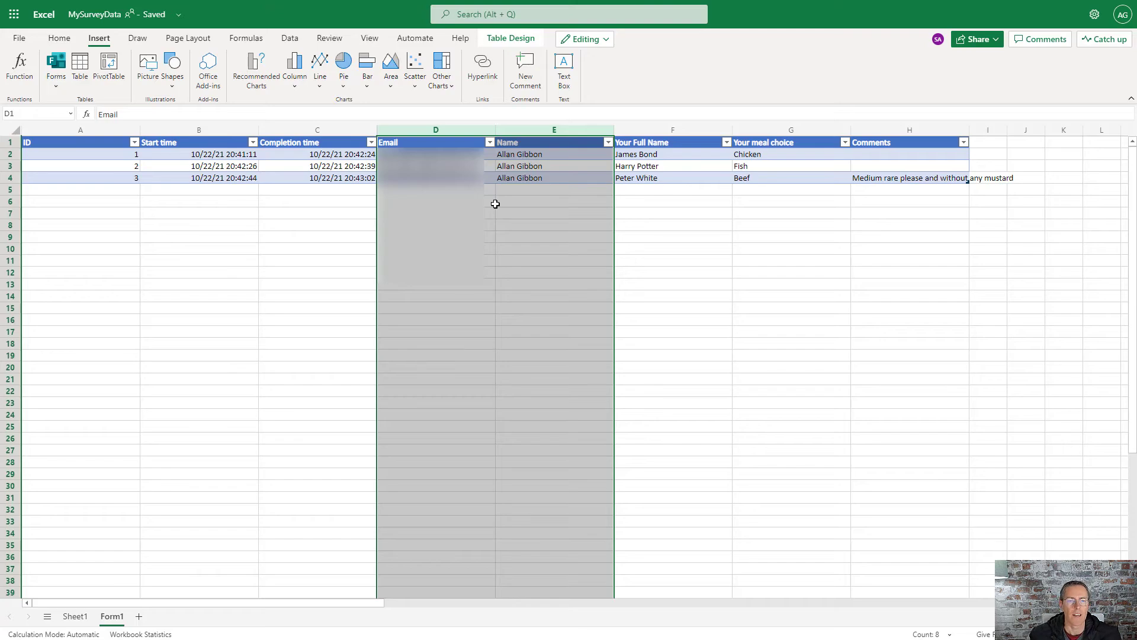
key(ctrl+Tab)
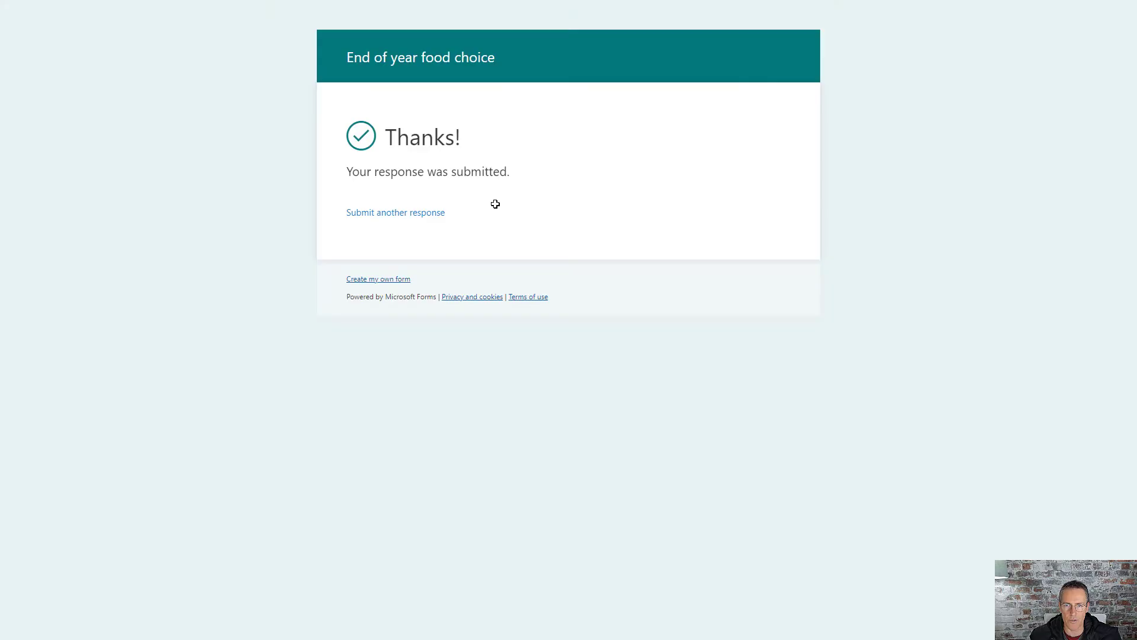